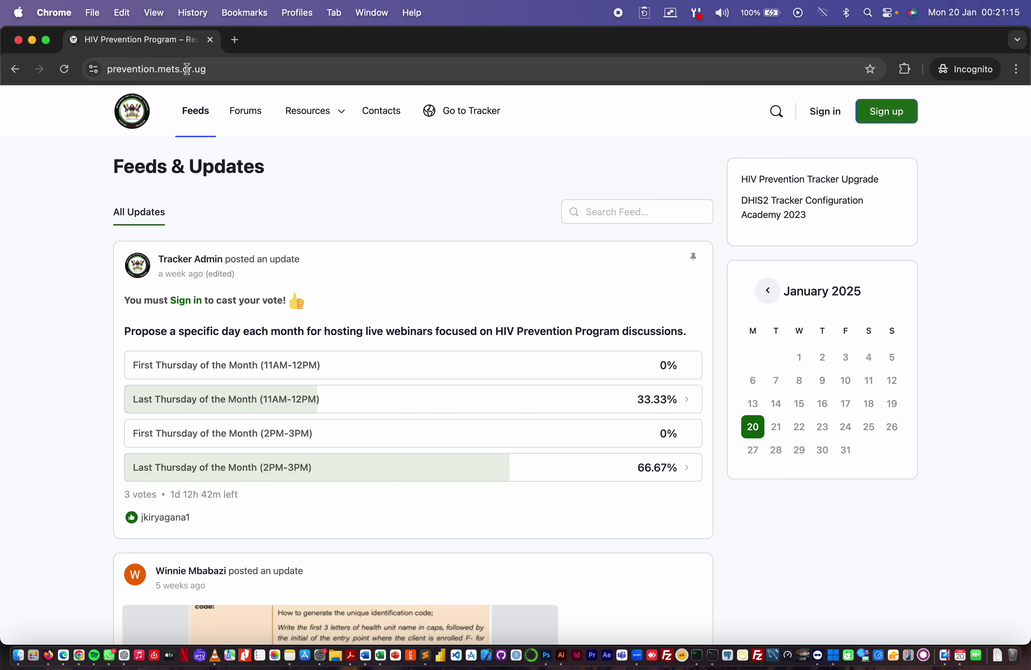
- Switch from the portal's Feeds & Updates page to the Notes app showing the portal URL
{"action": "key", "text": "super+Tab"}
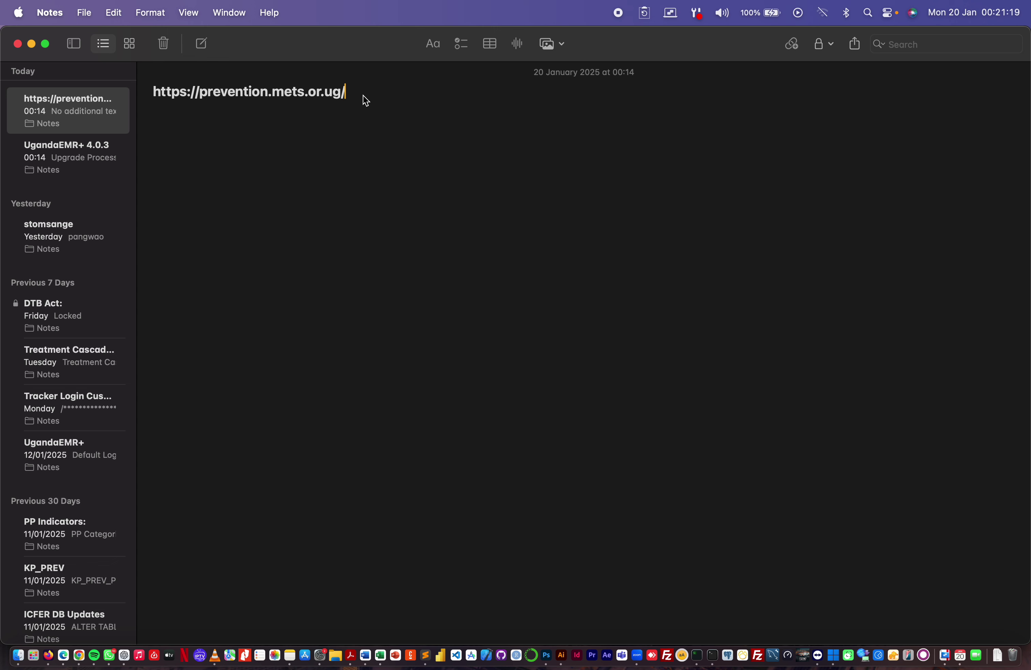
{"action": "key", "text": "BackSpace"}
{"action": "left_click", "coordinate": [199, 92]}
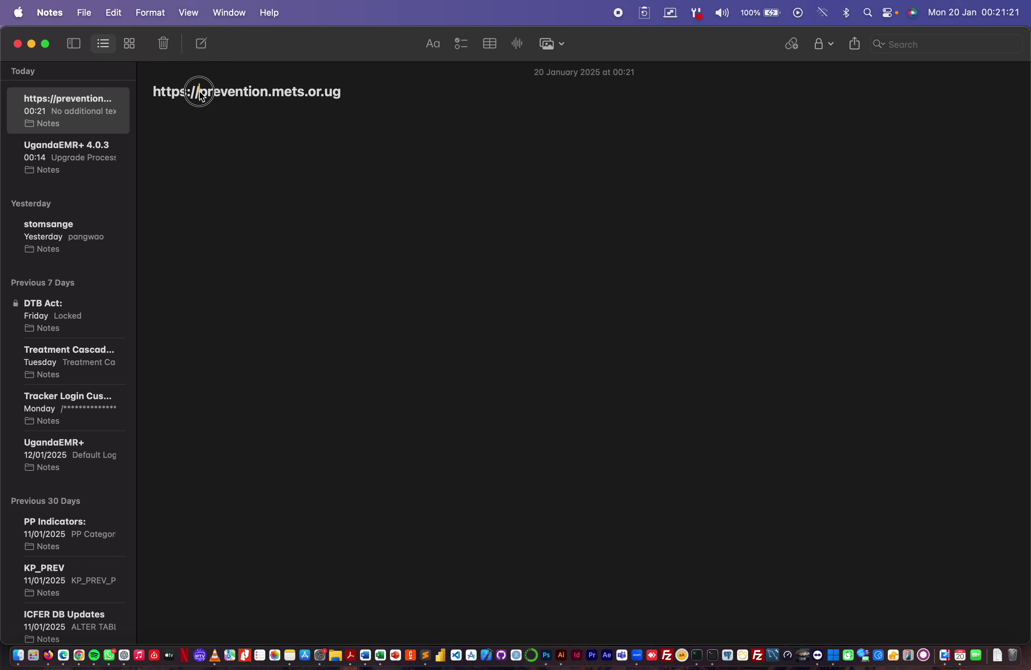
{"action": "left_click_drag", "start_coordinate": [200, 94], "coordinate": [139, 89]}
{"action": "key", "text": "BackSpace"}
- Enlarge the prevention.mets.or.ug text twice, then return to Chrome
{"action": "key", "text": "super+a"}
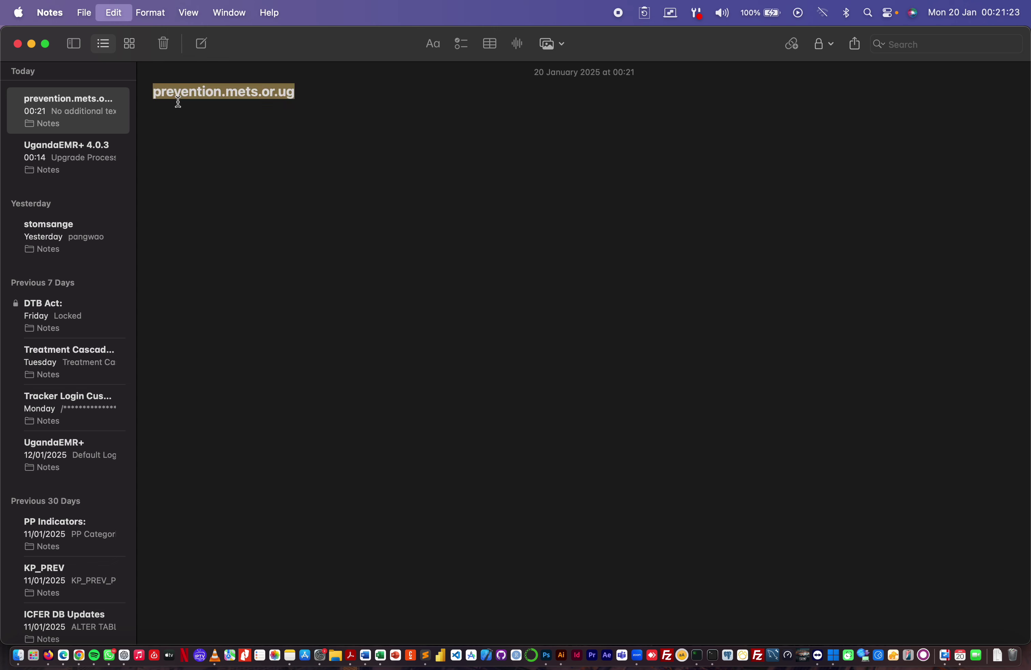
{"action": "key", "text": "super+plus"}
{"action": "key", "text": "super+plus"}
{"action": "key", "text": "super+plus"}
{"action": "key", "text": "super+plus"}
{"action": "key", "text": "super+plus"}
{"action": "key", "text": "super+plus"}
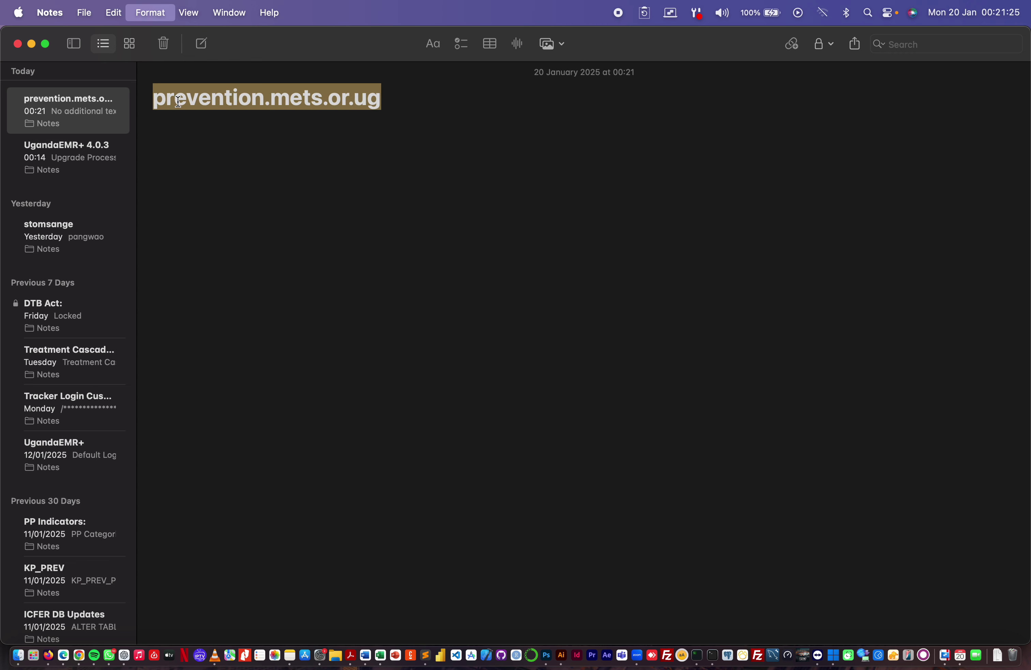
{"action": "key", "text": "super+plus"}
{"action": "key", "text": "super+plus"}
{"action": "key", "text": "super+plus"}
{"action": "key", "text": "super+plus"}
{"action": "key", "text": "super+plus"}
{"action": "key", "text": "super+plus"}
{"action": "key", "text": "super+plus"}
{"action": "key", "text": "super+plus"}
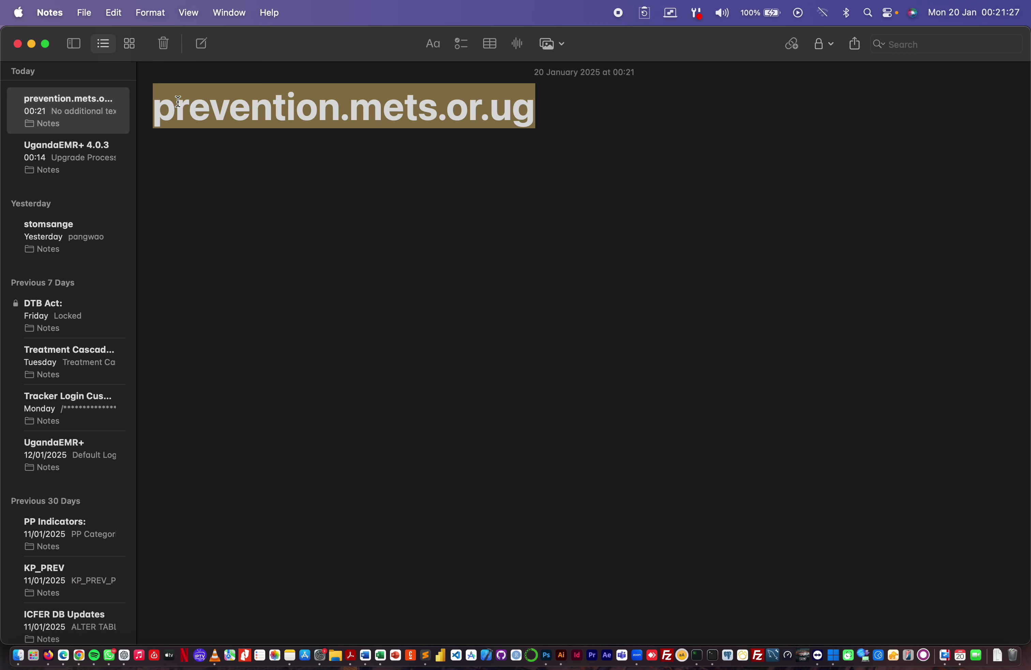
{"action": "left_click", "coordinate": [627, 116]}
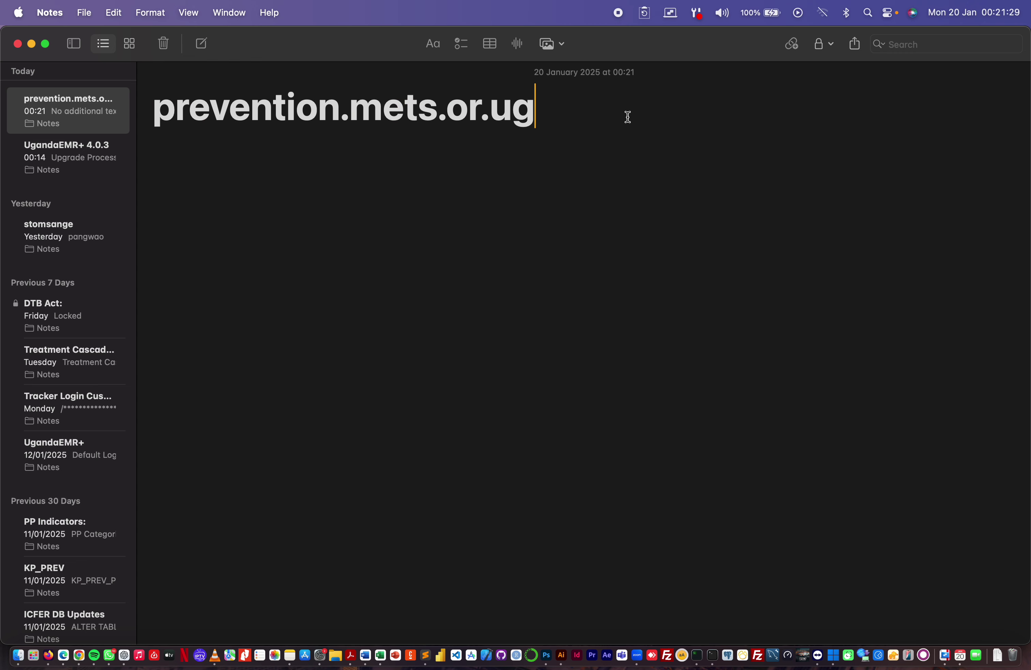
{"action": "key", "text": "super+Tab"}
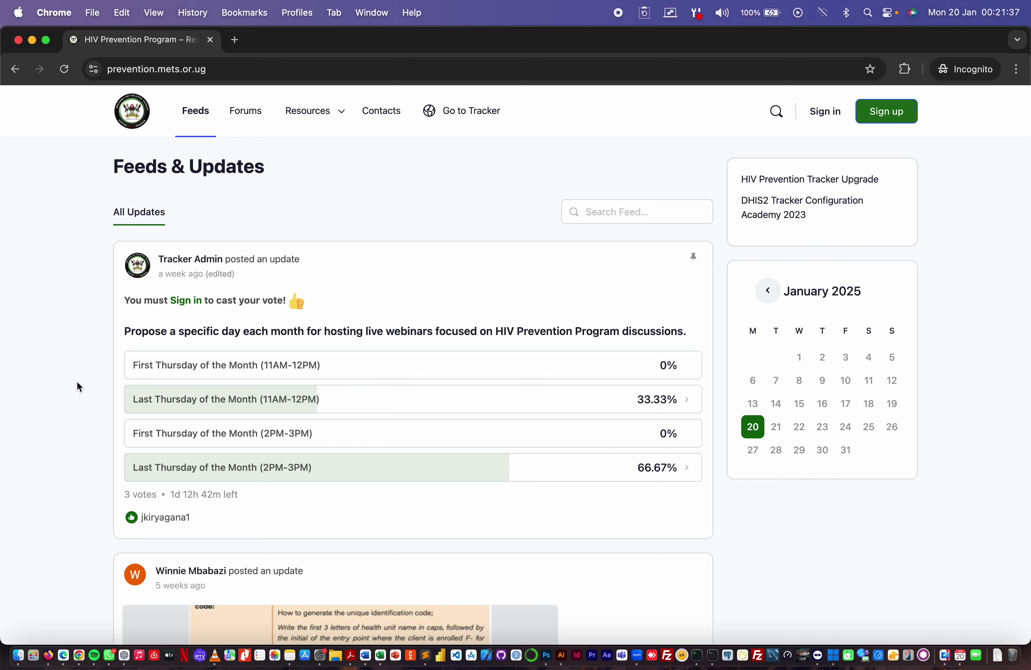
{"action": "scroll", "coordinate": [76, 381], "scroll_direction": "down", "scroll_amount": 2}
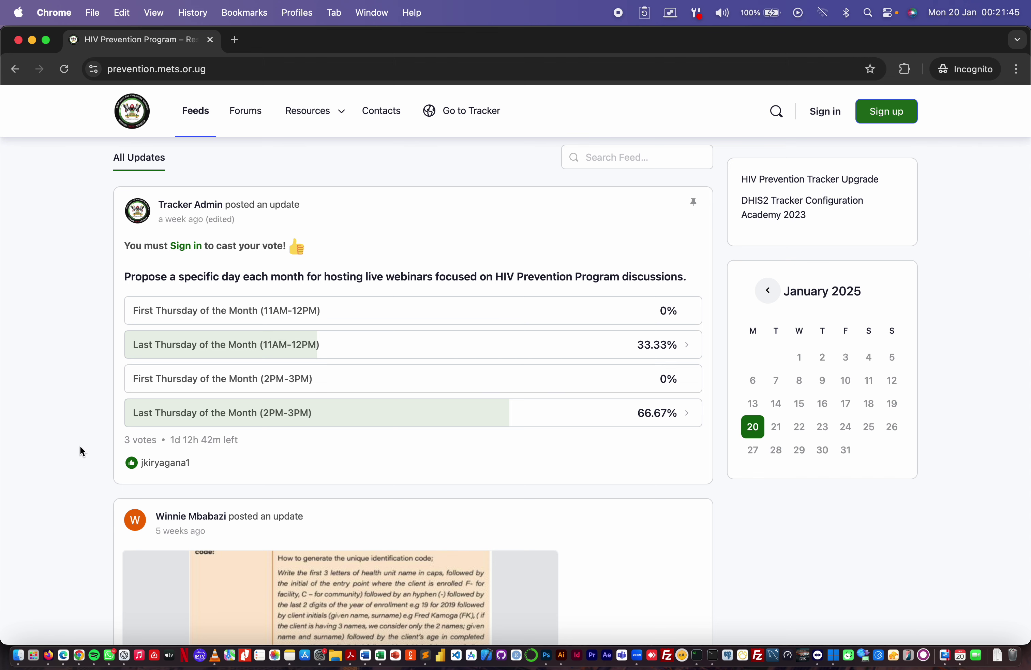
{"action": "scroll", "coordinate": [80, 448], "scroll_direction": "down", "scroll_amount": 1}
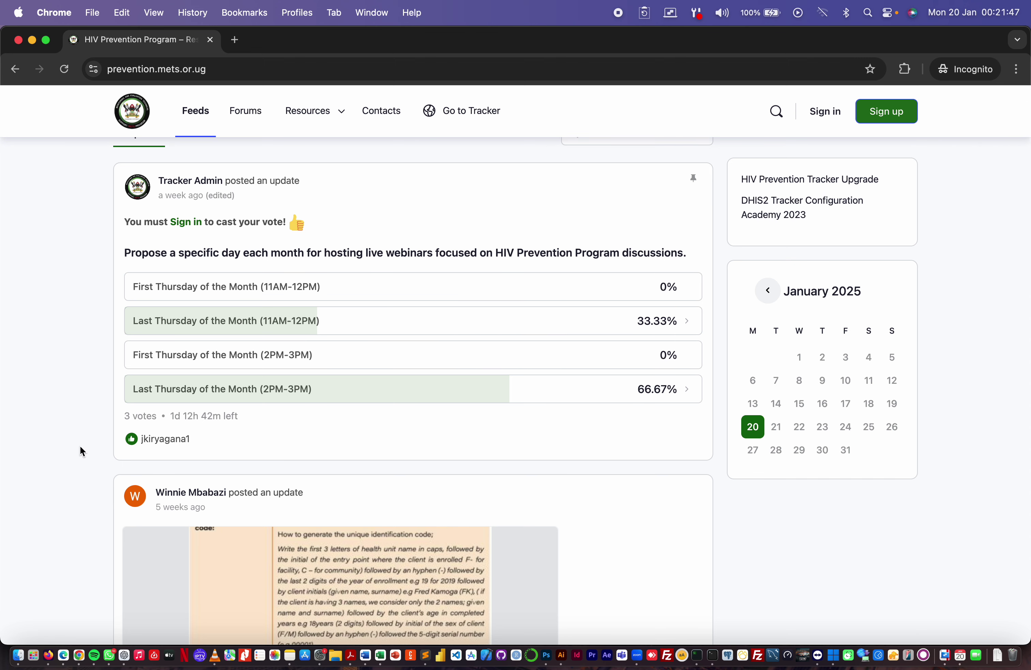
{"action": "scroll", "coordinate": [80, 447], "scroll_direction": "down", "scroll_amount": 2}
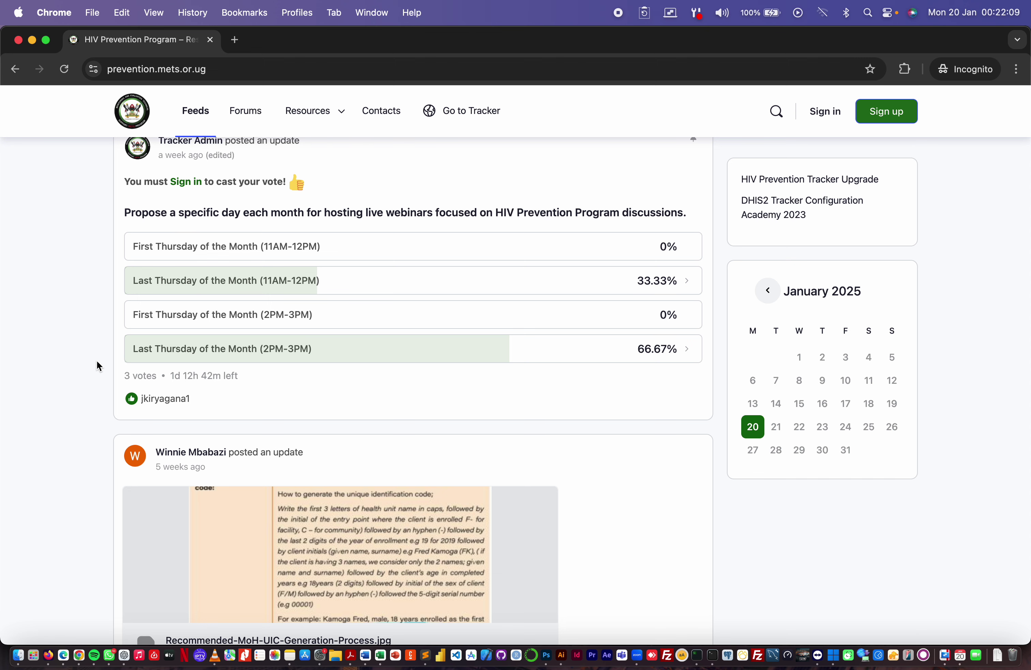
{"action": "scroll", "coordinate": [96, 360], "scroll_direction": "down", "scroll_amount": 10}
{"action": "scroll", "coordinate": [97, 360], "scroll_direction": "up", "scroll_amount": 10}
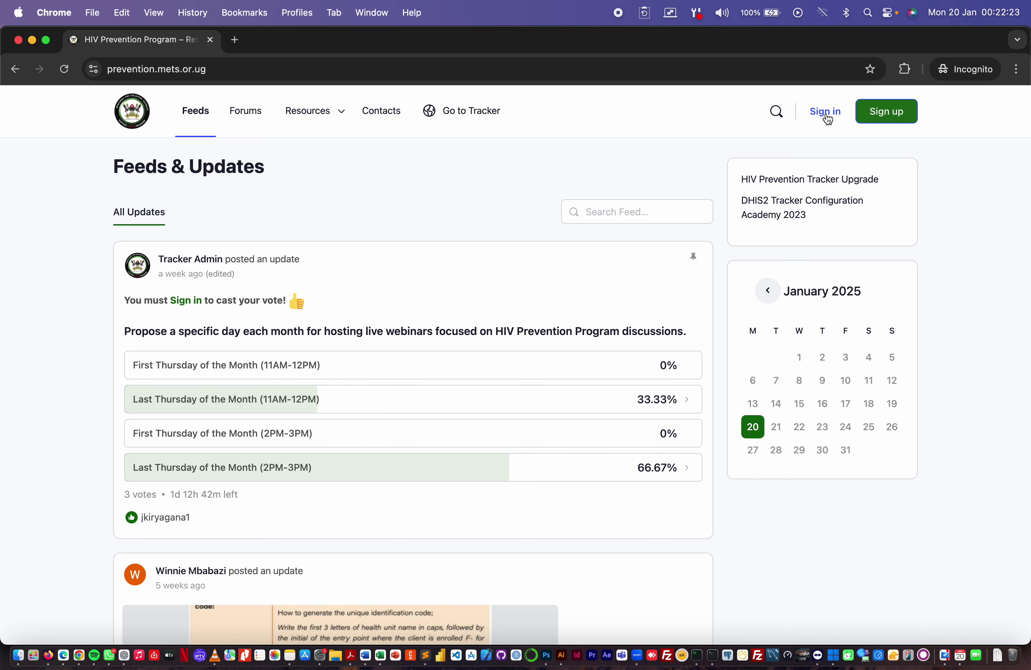
- Log in on the Tracker Login page with the training account's username and password
{"action": "left_click", "coordinate": [827, 114]}
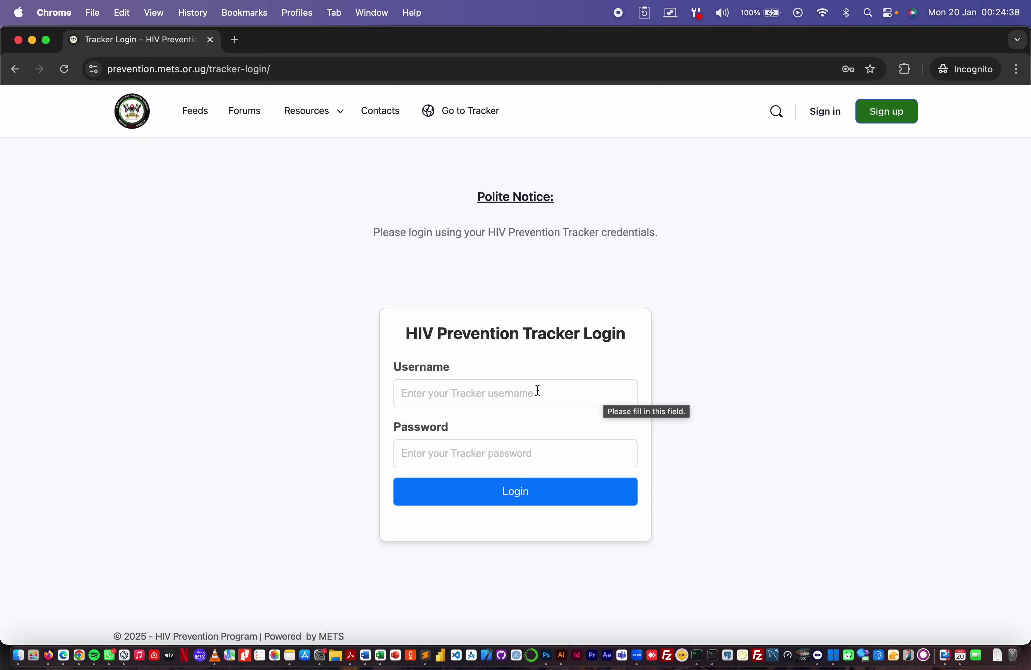
{"action": "left_click", "coordinate": [522, 392]}
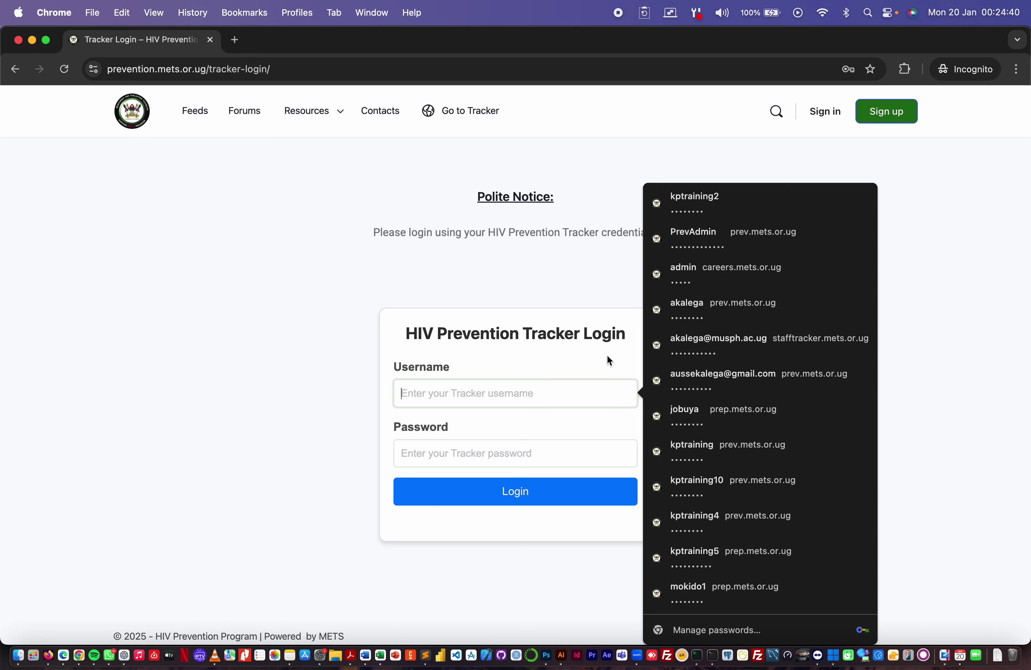
{"action": "left_click", "coordinate": [606, 353]}
{"action": "left_click", "coordinate": [565, 395]}
{"action": "type", "text": "kp"}
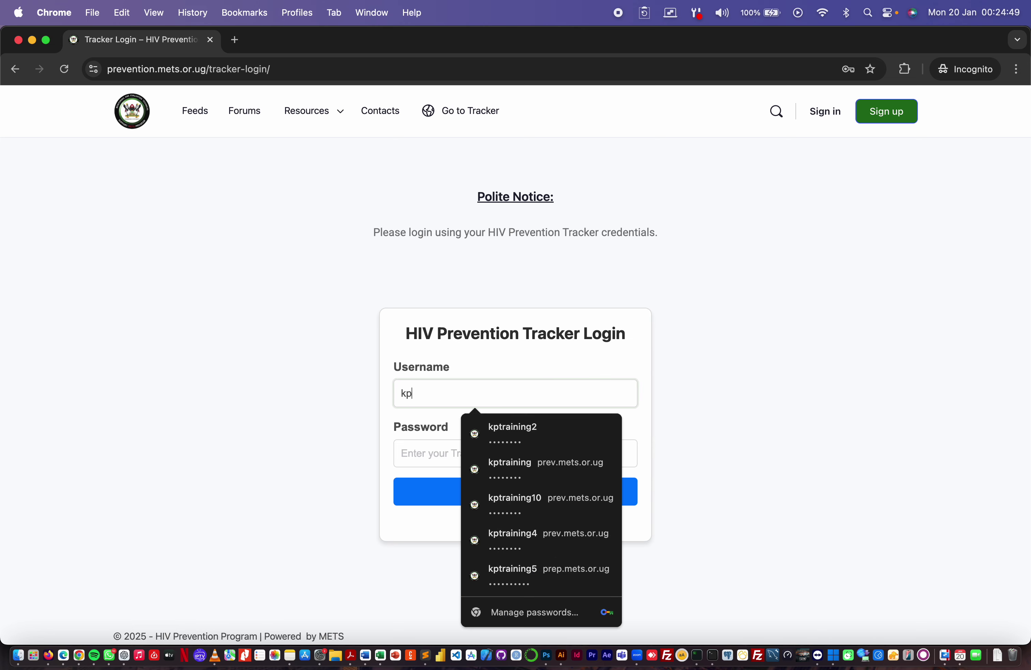
{"action": "type", "text": "training7"}
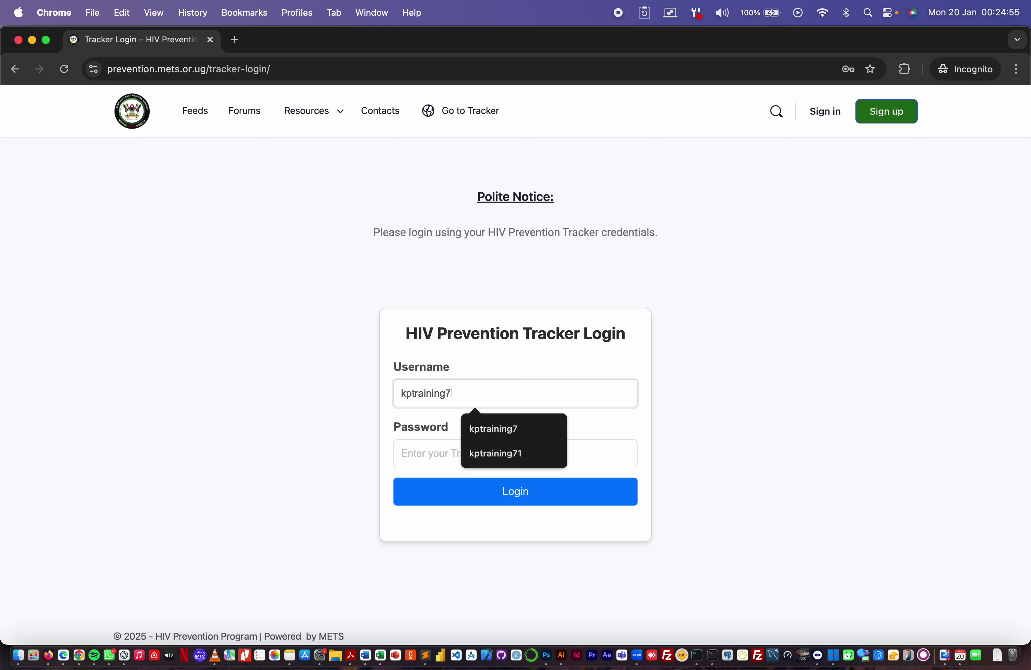
{"action": "key", "text": "Tab"}
{"action": "type", "text": "k•••••••"}
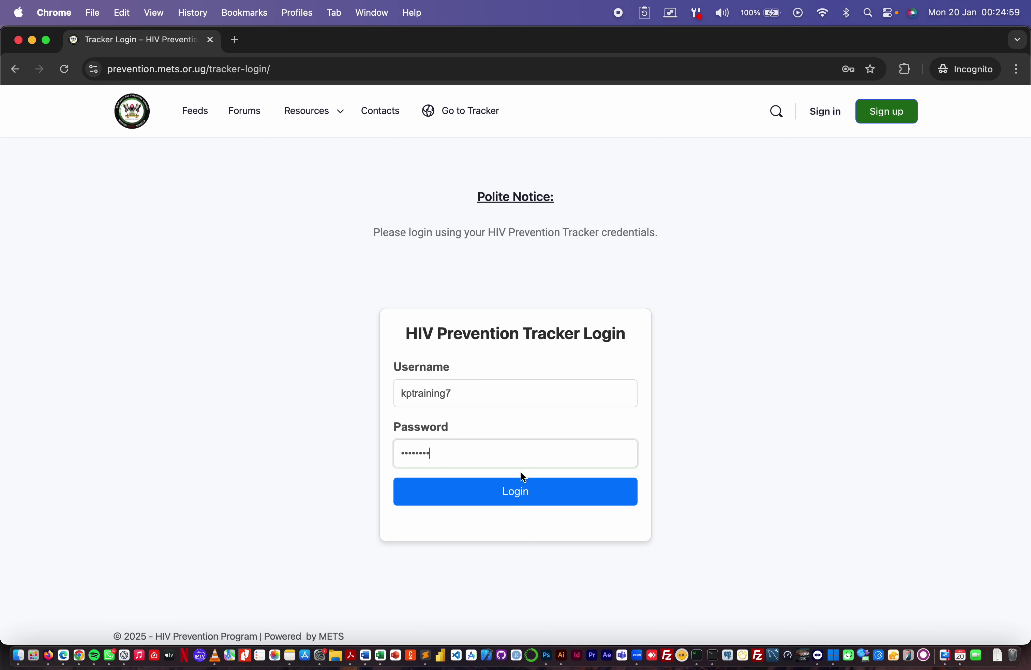
{"action": "left_click", "coordinate": [510, 490]}
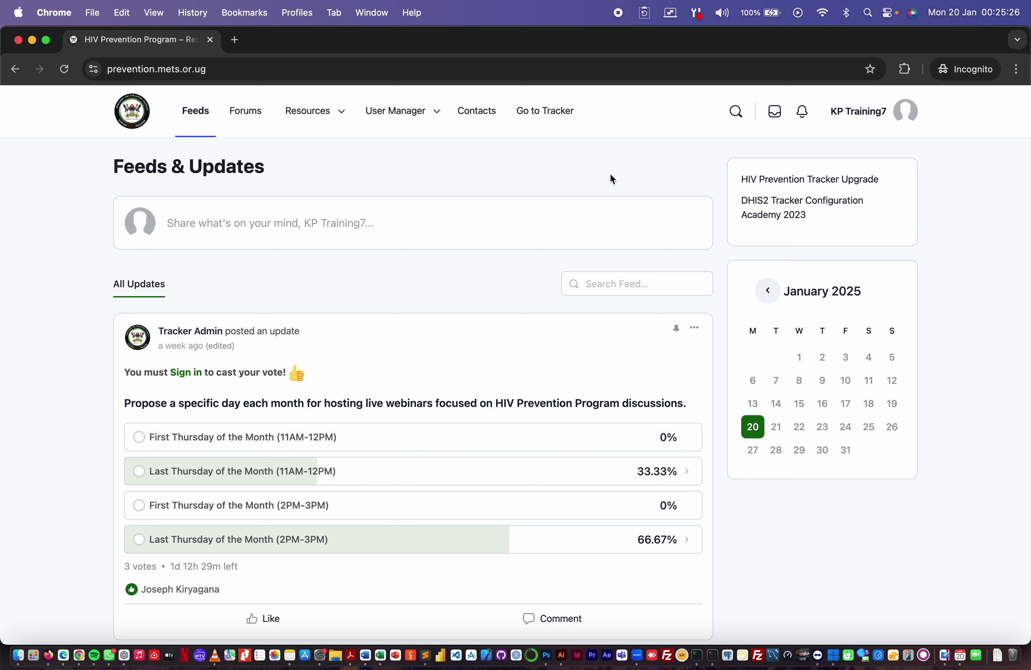
{"action": "mouse_move", "coordinate": [395, 111]}
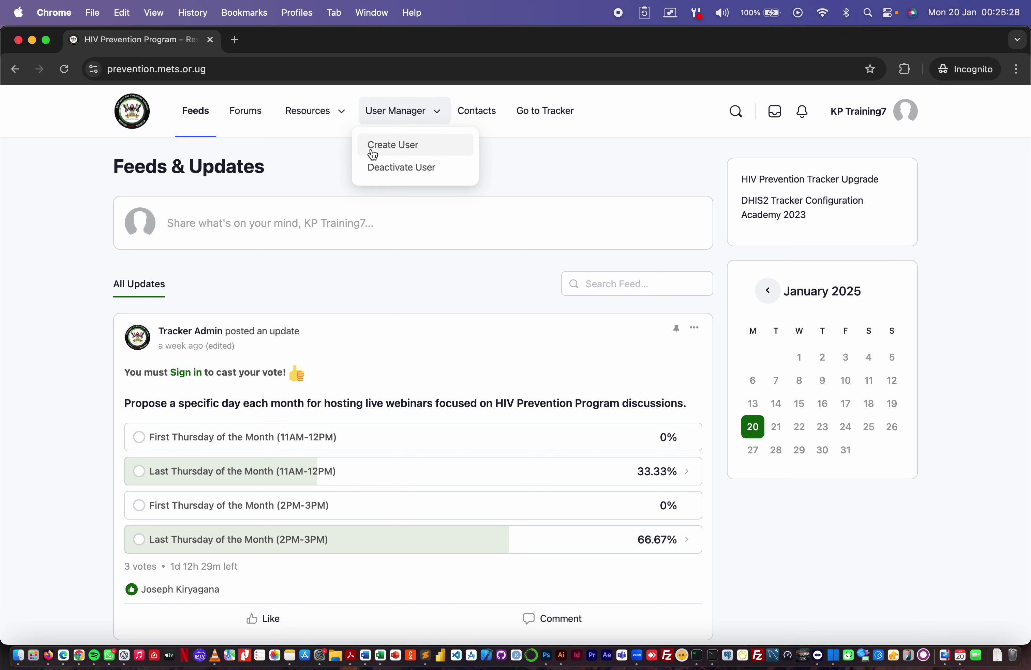
{"action": "left_click", "coordinate": [879, 116]}
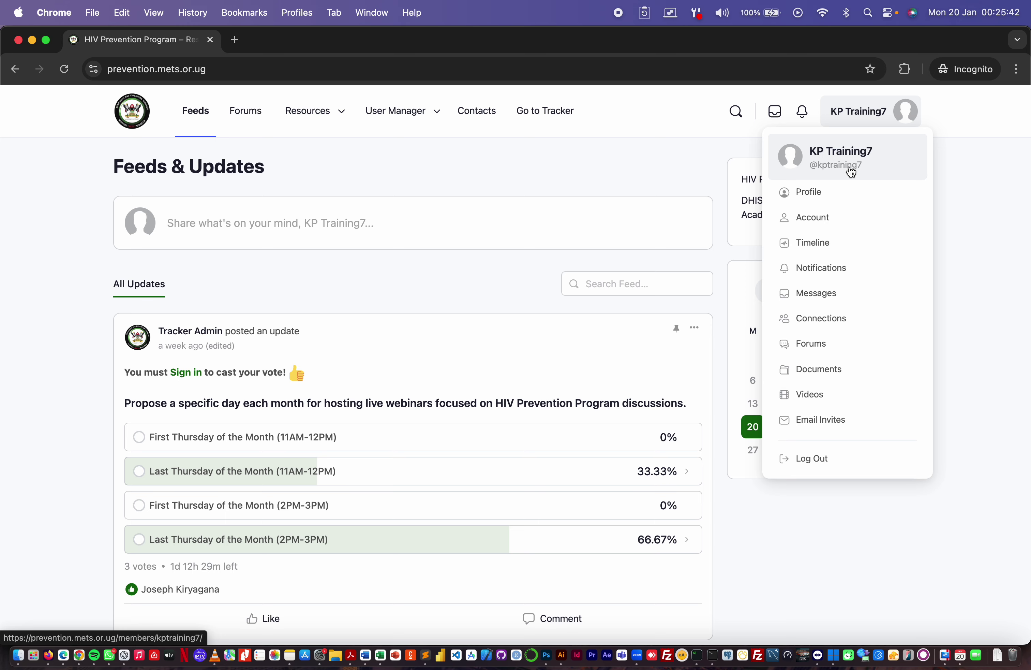
{"action": "scroll", "coordinate": [852, 172], "scroll_direction": "up", "scroll_amount": 5}
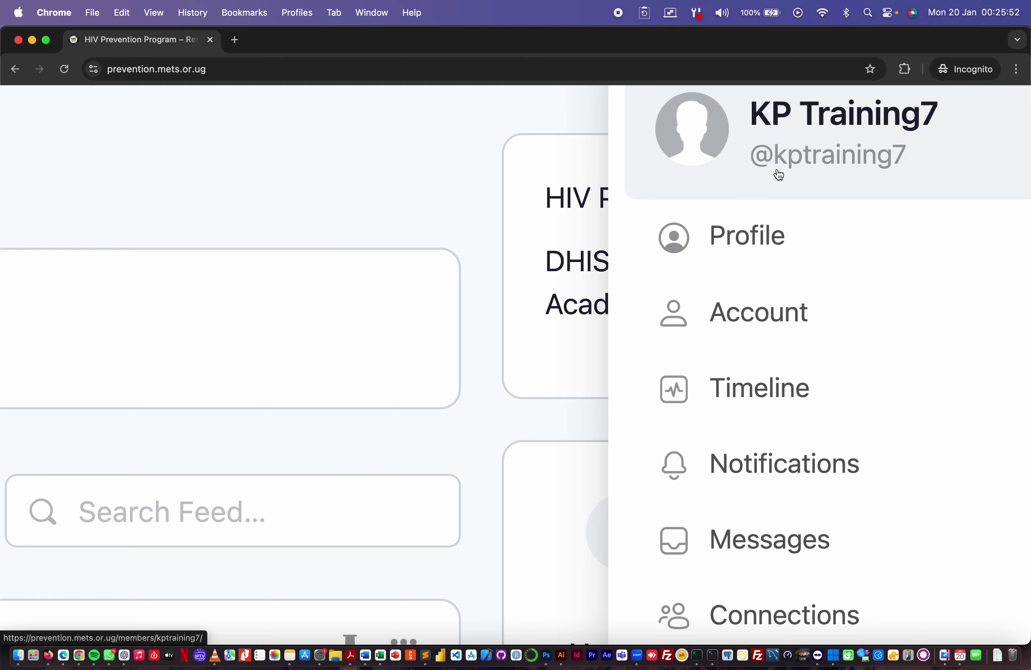
{"action": "scroll", "coordinate": [779, 174], "scroll_direction": "down", "scroll_amount": 10}
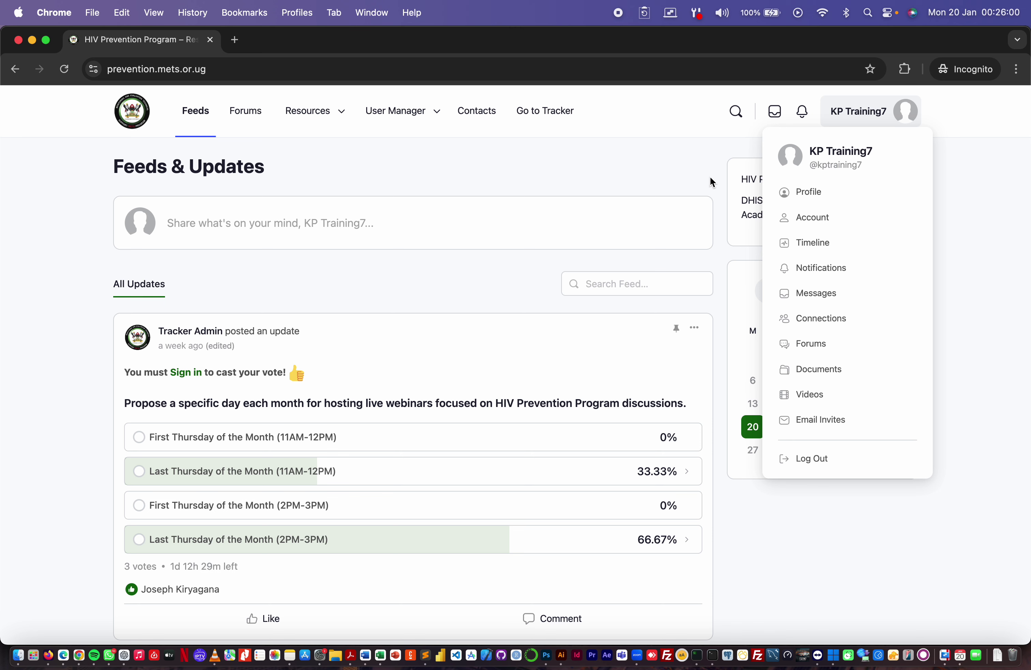
{"action": "left_click", "coordinate": [677, 163]}
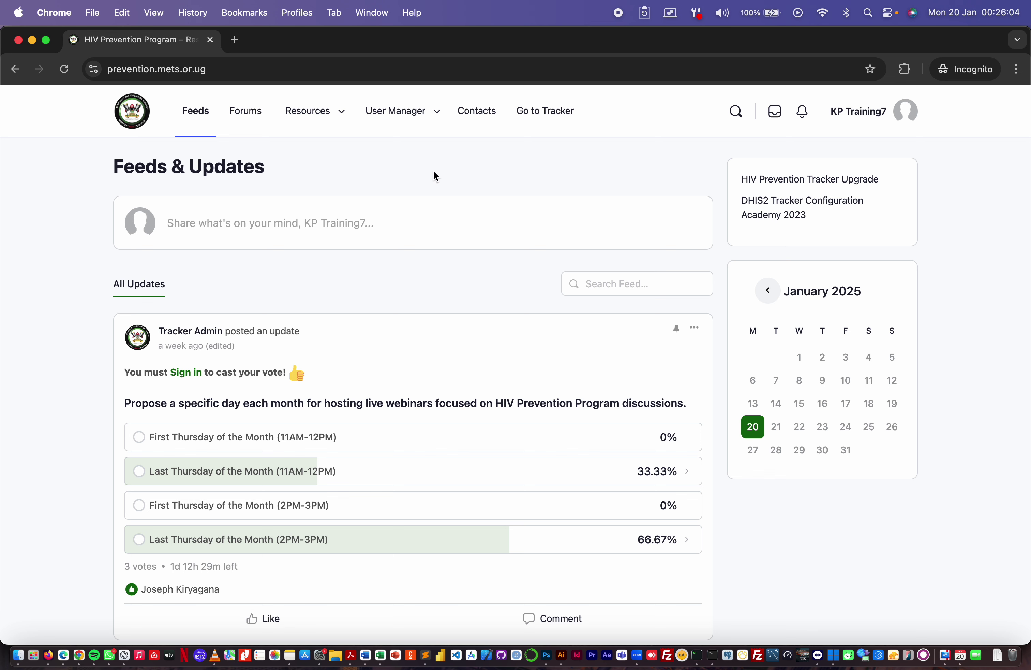
- Reveal the User Manager menu's Create User and Deactivate User options
{"action": "mouse_move", "coordinate": [413, 122]}
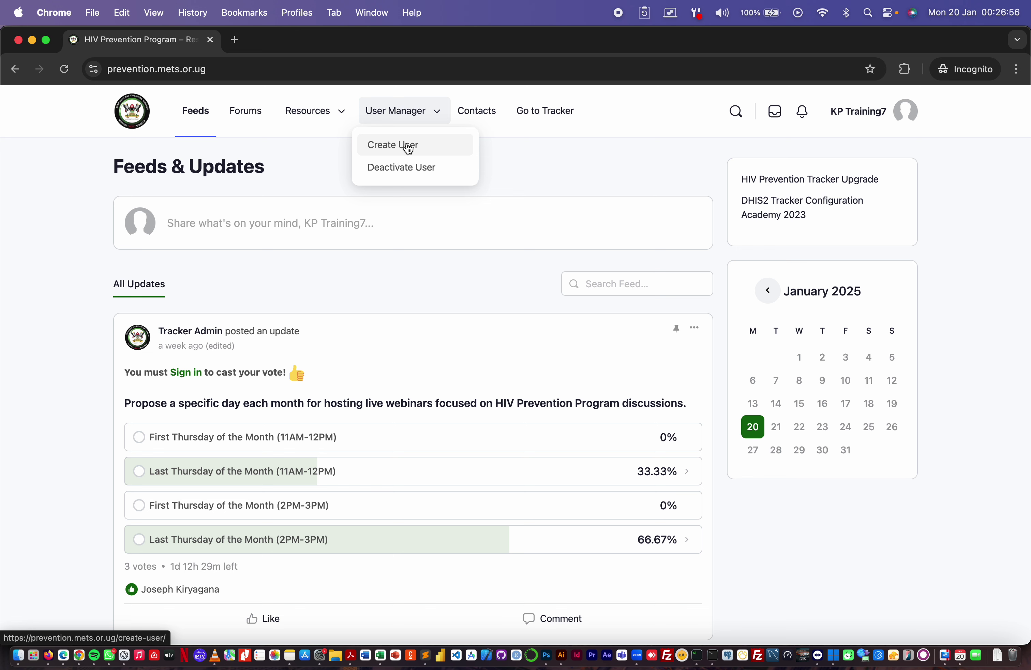
{"action": "left_click", "coordinate": [408, 148]}
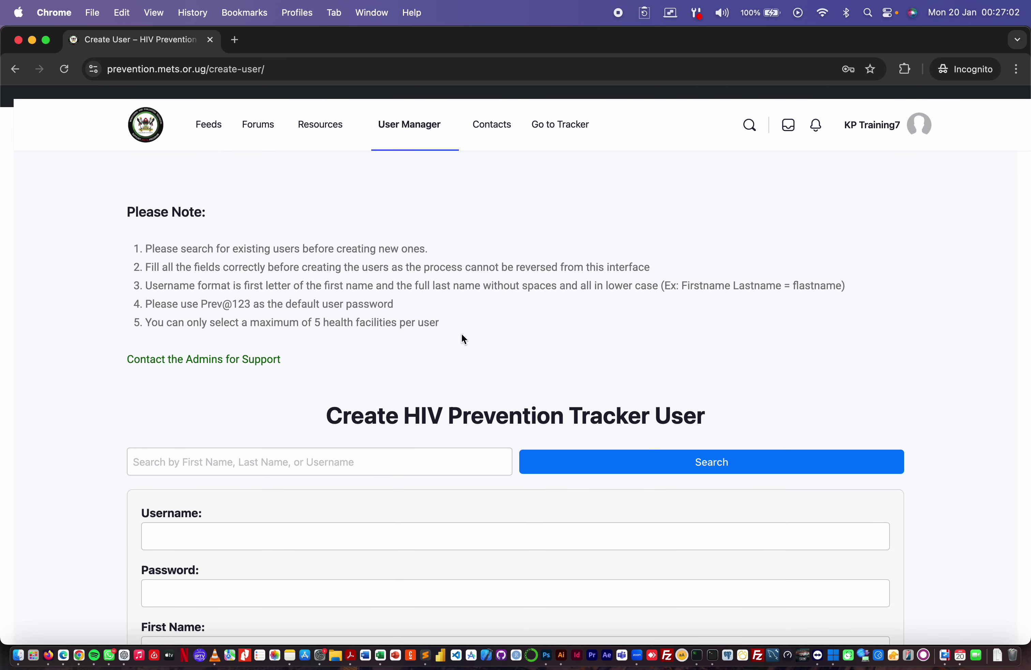
{"action": "scroll", "coordinate": [487, 370], "scroll_direction": "down", "scroll_amount": 3}
{"action": "scroll", "coordinate": [487, 369], "scroll_direction": "up", "scroll_amount": 3}
{"action": "scroll", "coordinate": [424, 404], "scroll_direction": "down", "scroll_amount": 3}
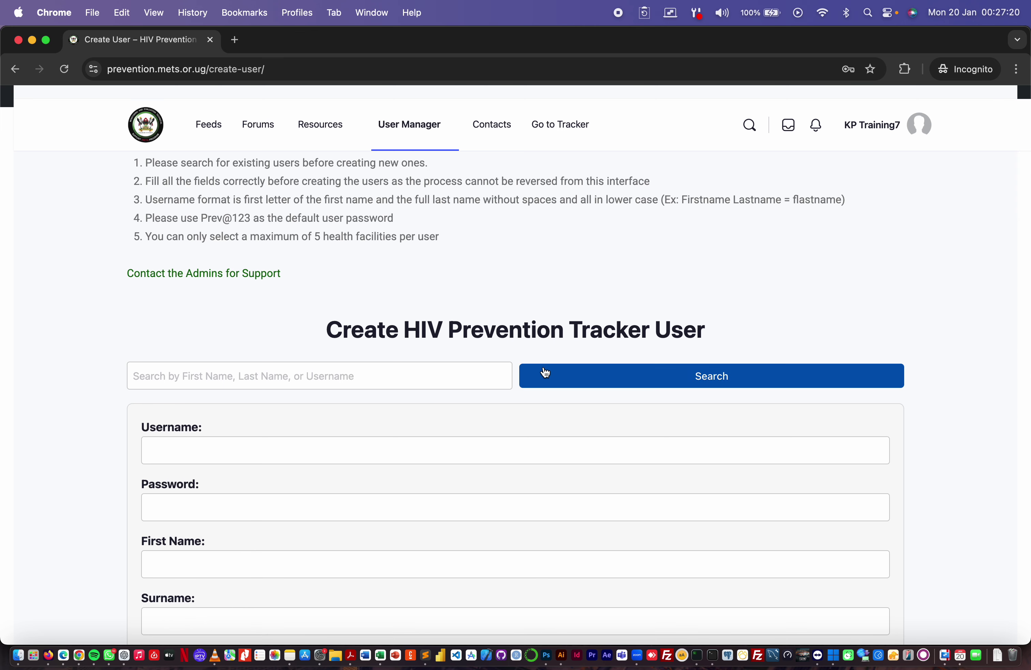
{"action": "scroll", "coordinate": [541, 372], "scroll_direction": "up", "scroll_amount": 3}
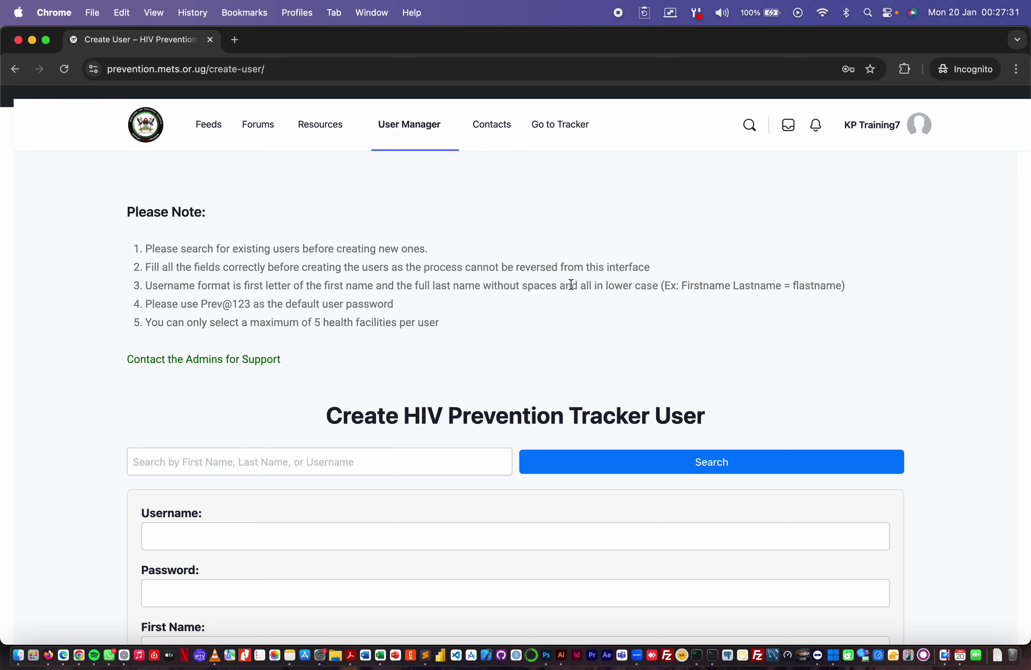
{"action": "scroll", "coordinate": [653, 356], "scroll_direction": "down", "scroll_amount": 5}
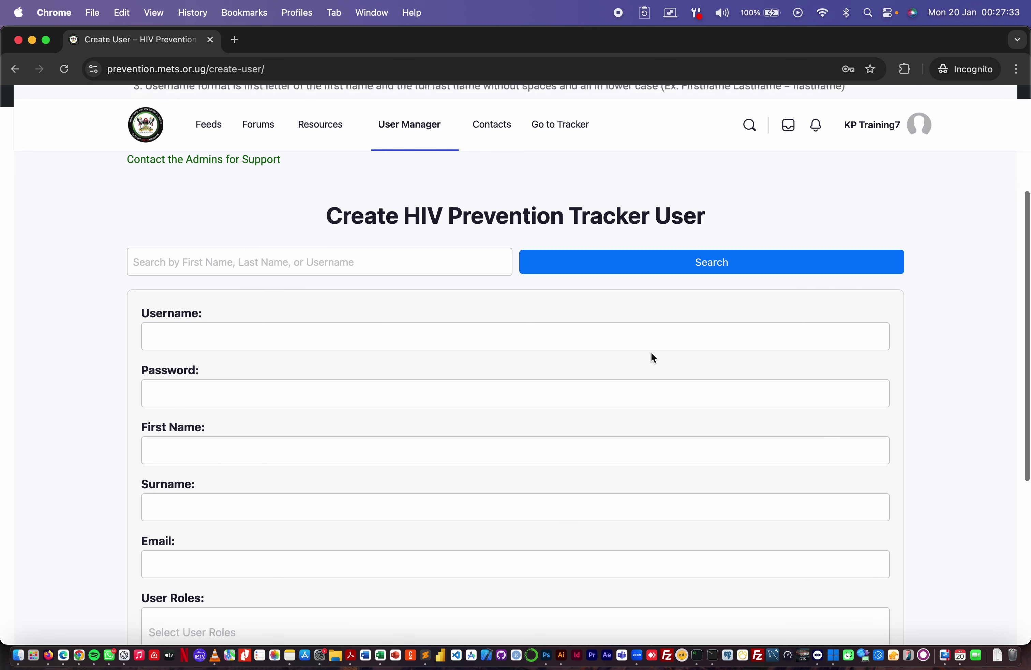
{"action": "scroll", "coordinate": [651, 355], "scroll_direction": "down", "scroll_amount": 2}
{"action": "scroll", "coordinate": [504, 329], "scroll_direction": "down", "scroll_amount": 1}
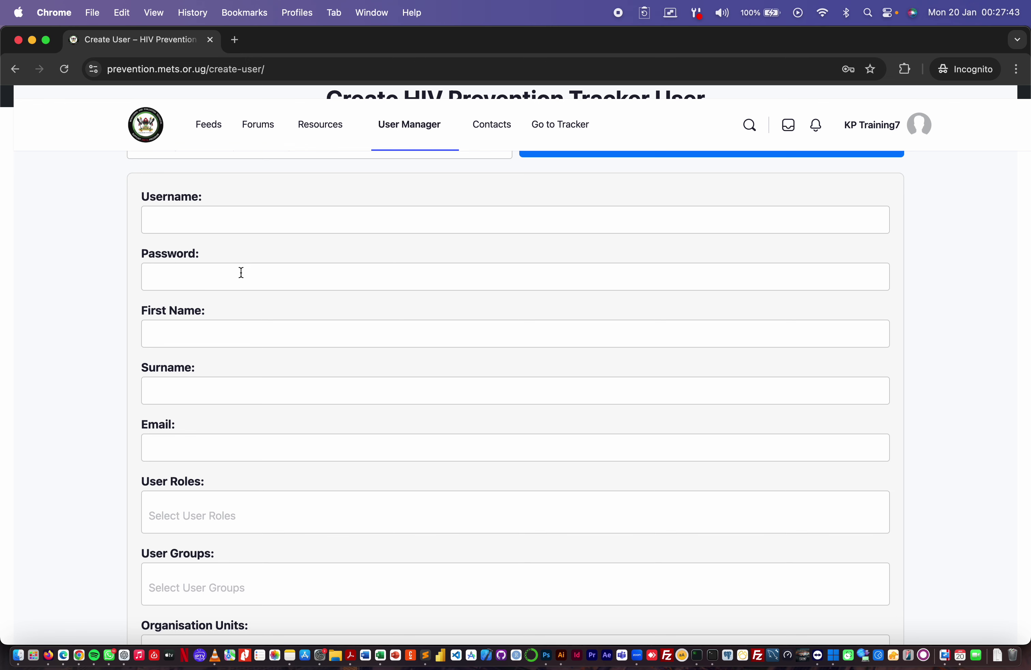
{"action": "scroll", "coordinate": [274, 399], "scroll_direction": "down", "scroll_amount": 3}
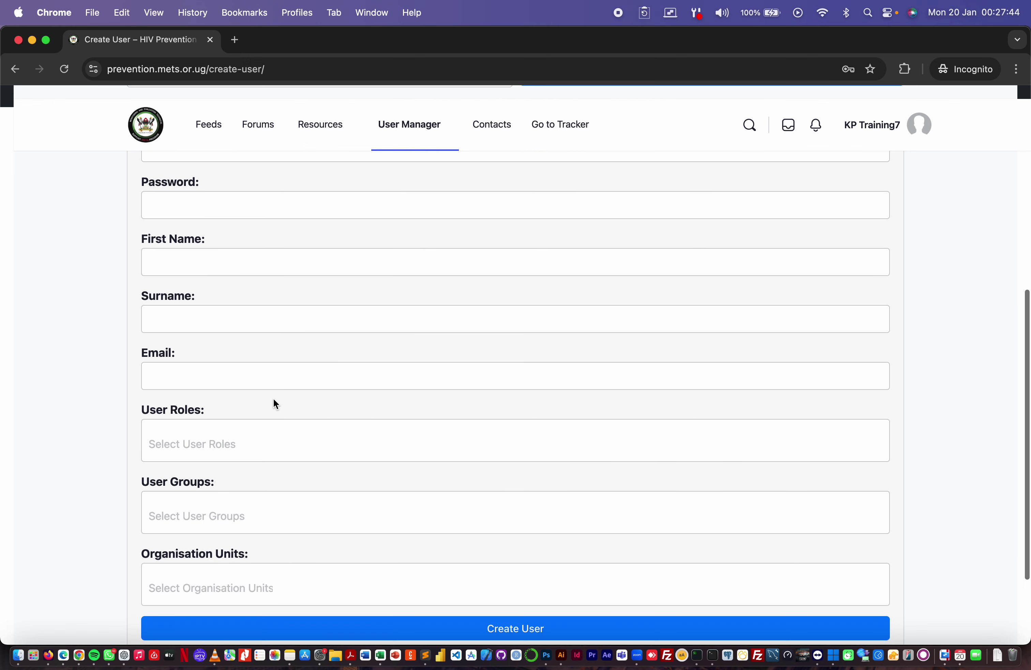
{"action": "scroll", "coordinate": [181, 373], "scroll_direction": "down", "scroll_amount": 4}
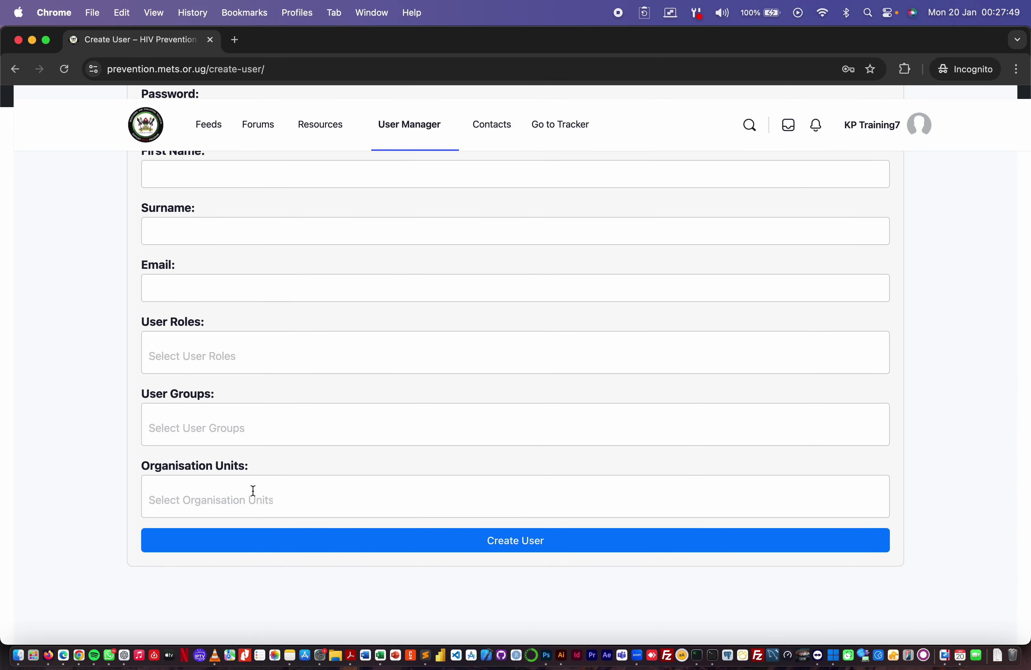
{"action": "scroll", "coordinate": [252, 492], "scroll_direction": "up", "scroll_amount": 1}
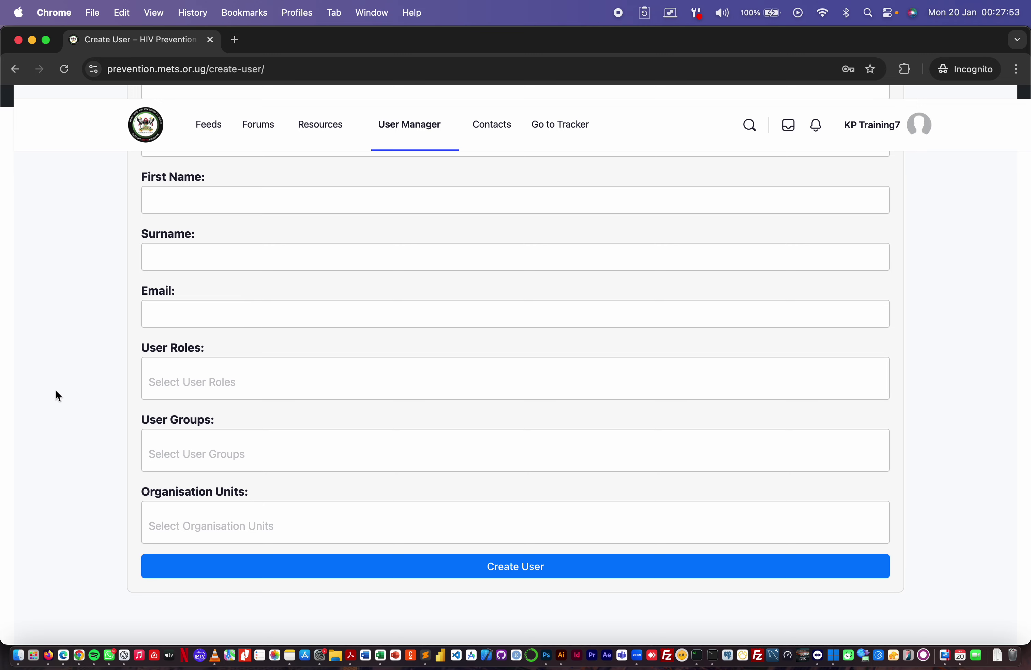
{"action": "scroll", "coordinate": [93, 390], "scroll_direction": "up", "scroll_amount": 5}
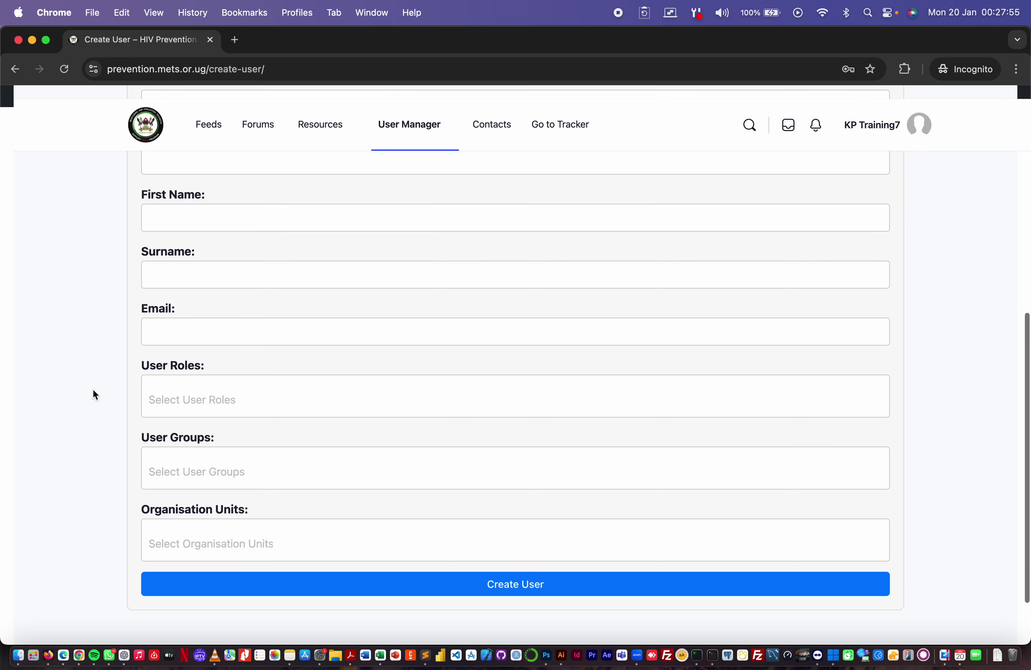
{"action": "scroll", "coordinate": [93, 389], "scroll_direction": "up", "scroll_amount": 4}
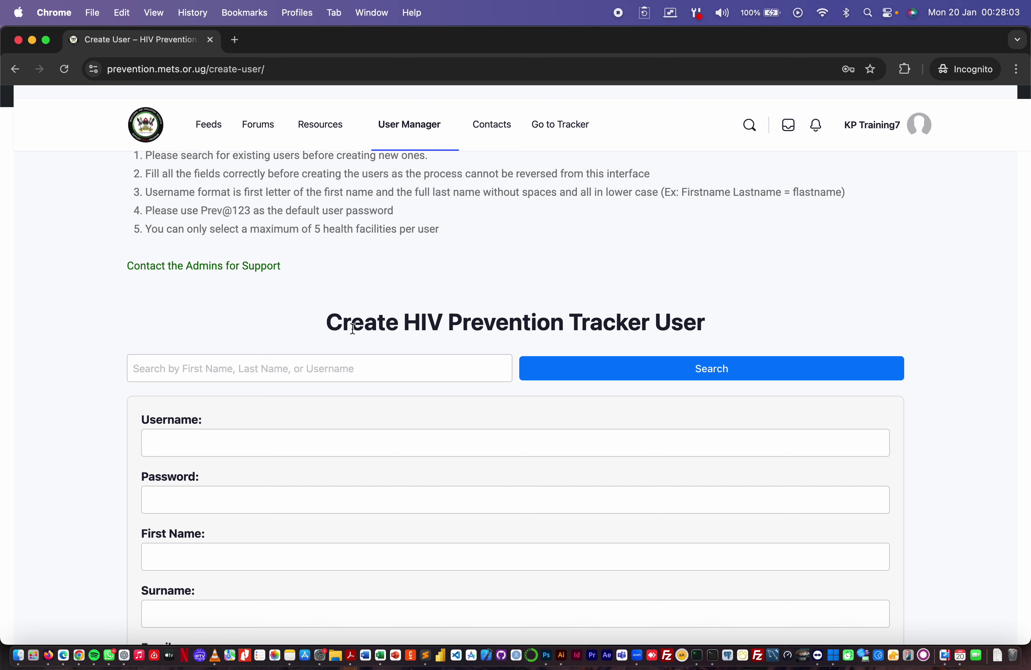
{"action": "scroll", "coordinate": [291, 295], "scroll_direction": "up", "scroll_amount": 1}
{"action": "scroll", "coordinate": [291, 295], "scroll_direction": "up", "scroll_amount": 3}
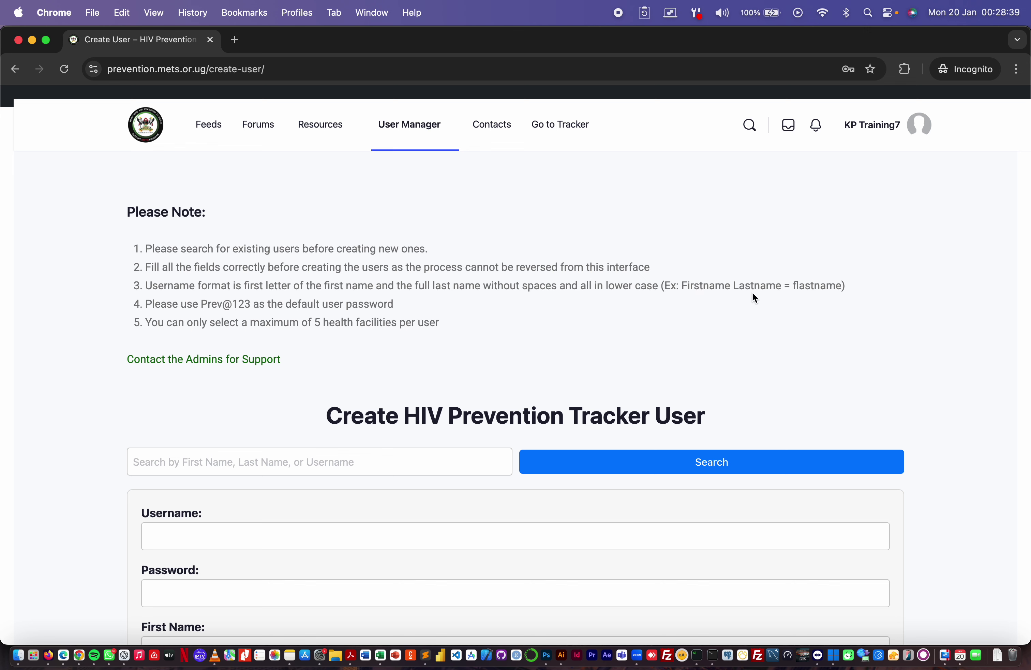
{"action": "double_click", "coordinate": [681, 285]}
{"action": "left_click_drag", "start_coordinate": [739, 286], "coordinate": [843, 298]}
{"action": "left_click", "coordinate": [758, 306]}
- Scroll down the blank Create User form and back up to the user search bar
{"action": "scroll", "coordinate": [120, 453], "scroll_direction": "down", "scroll_amount": 10}
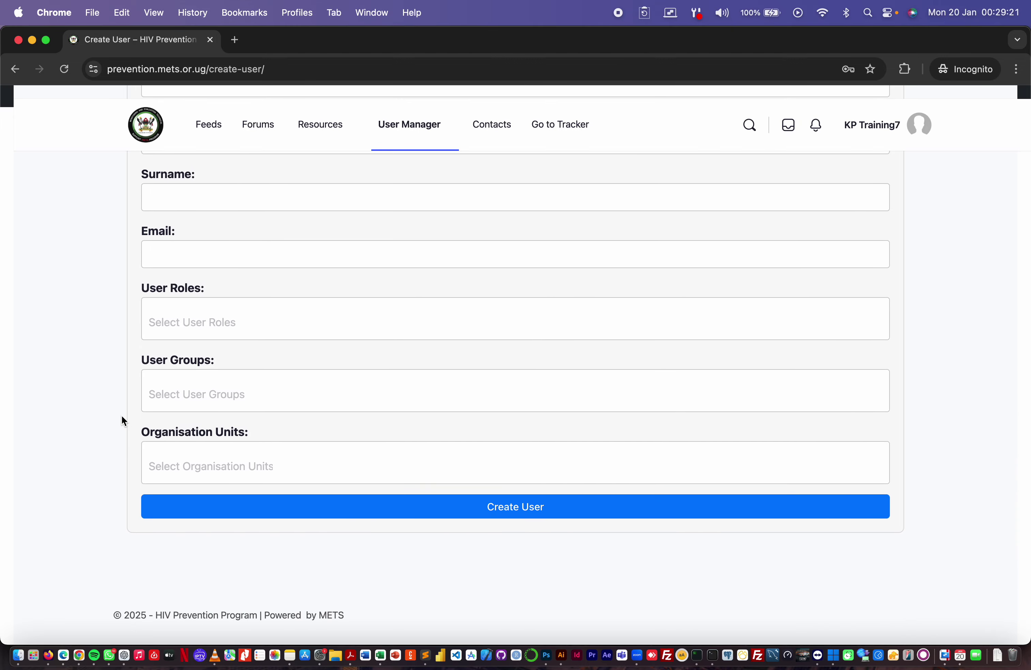
{"action": "scroll", "coordinate": [122, 418], "scroll_direction": "up", "scroll_amount": 8}
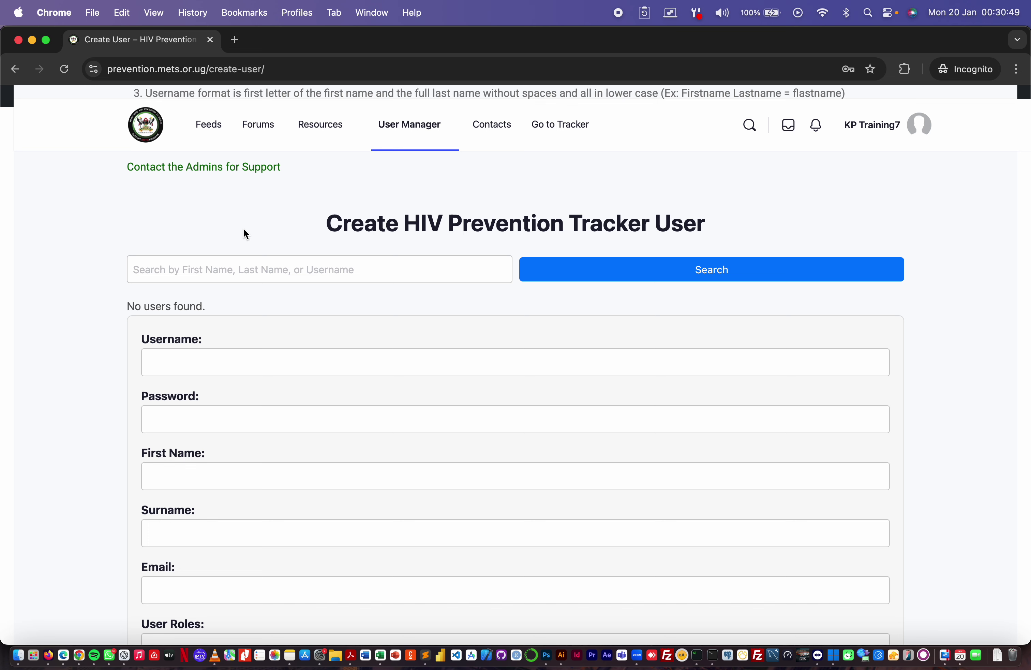
- Search existing Tracker users for 'training'
{"action": "left_click", "coordinate": [242, 272]}
{"action": "type", "text": "training"}
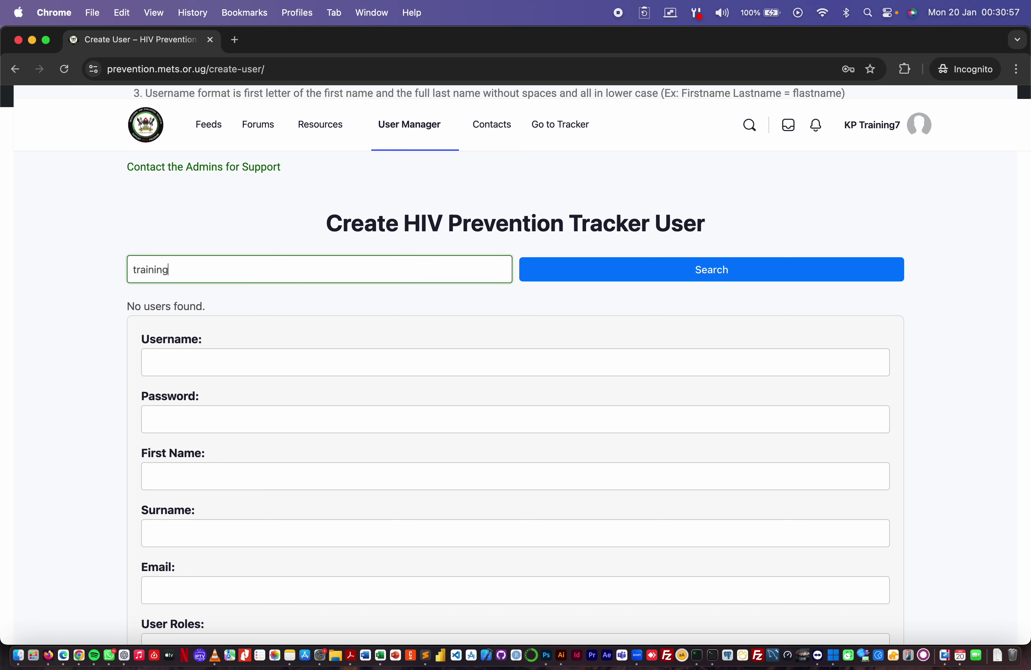
{"action": "left_click", "coordinate": [565, 274]}
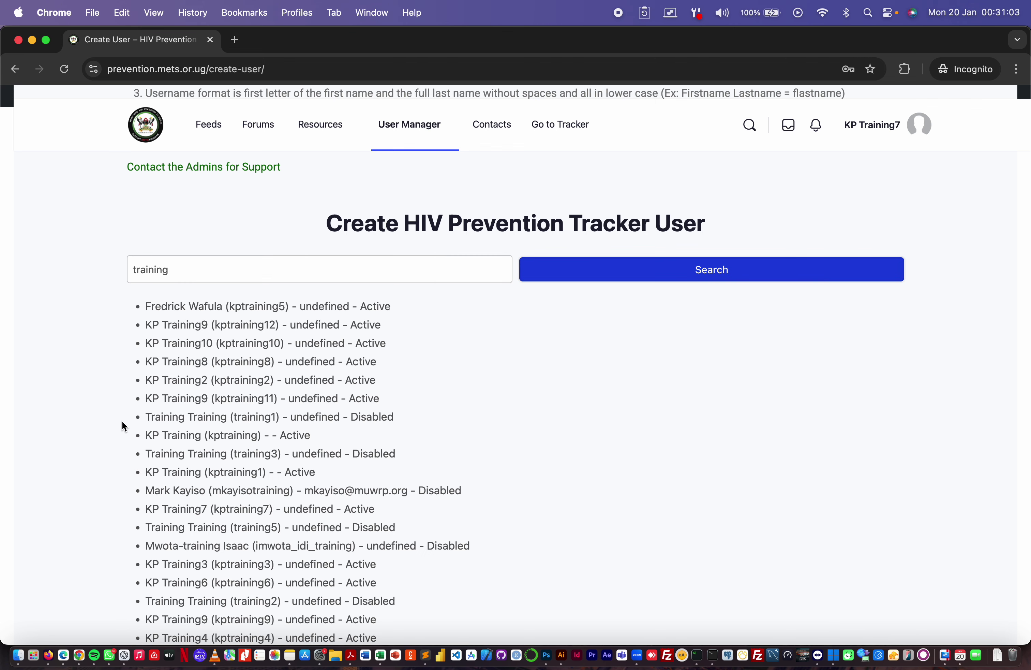
- Review the 19 matching users, highlighting one account's Disabled status
{"action": "scroll", "coordinate": [122, 422], "scroll_direction": "down", "scroll_amount": 5}
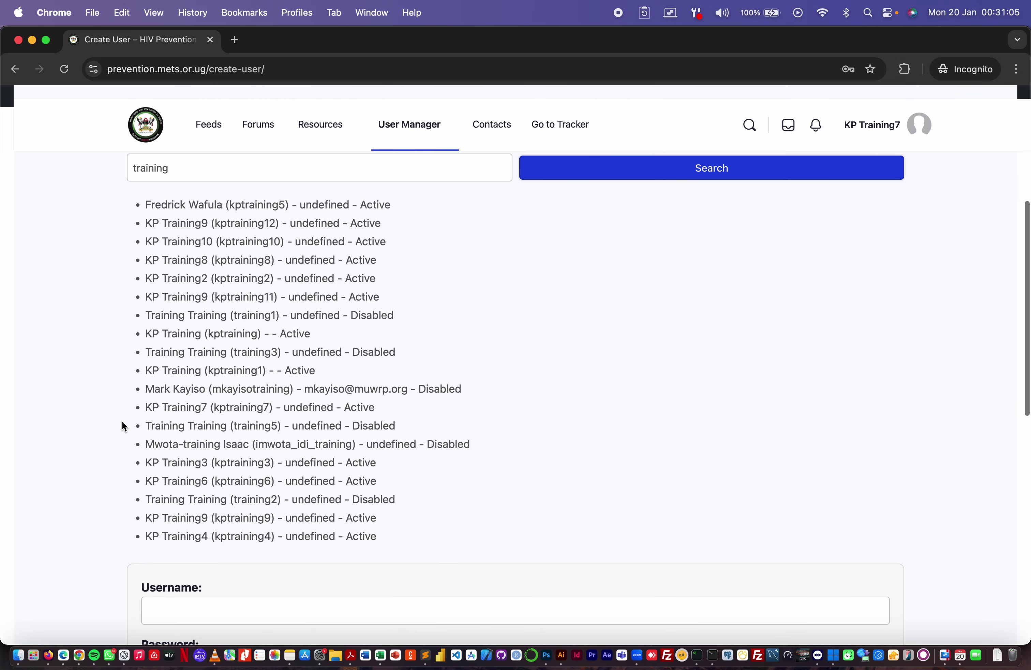
{"action": "scroll", "coordinate": [122, 421], "scroll_direction": "up", "scroll_amount": 6}
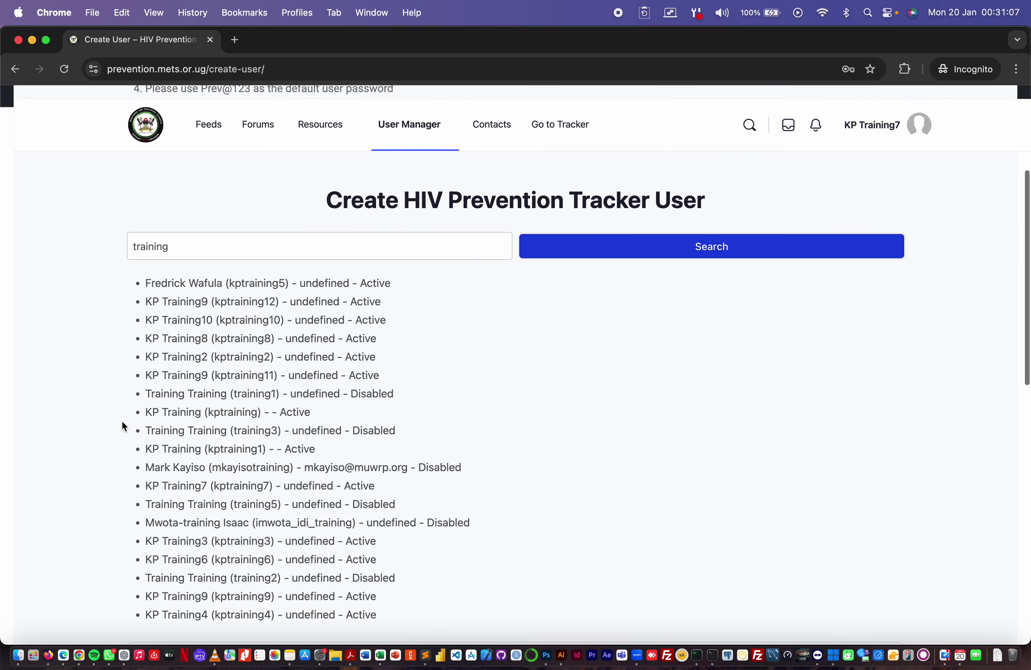
{"action": "scroll", "coordinate": [121, 420], "scroll_direction": "down", "scroll_amount": 5}
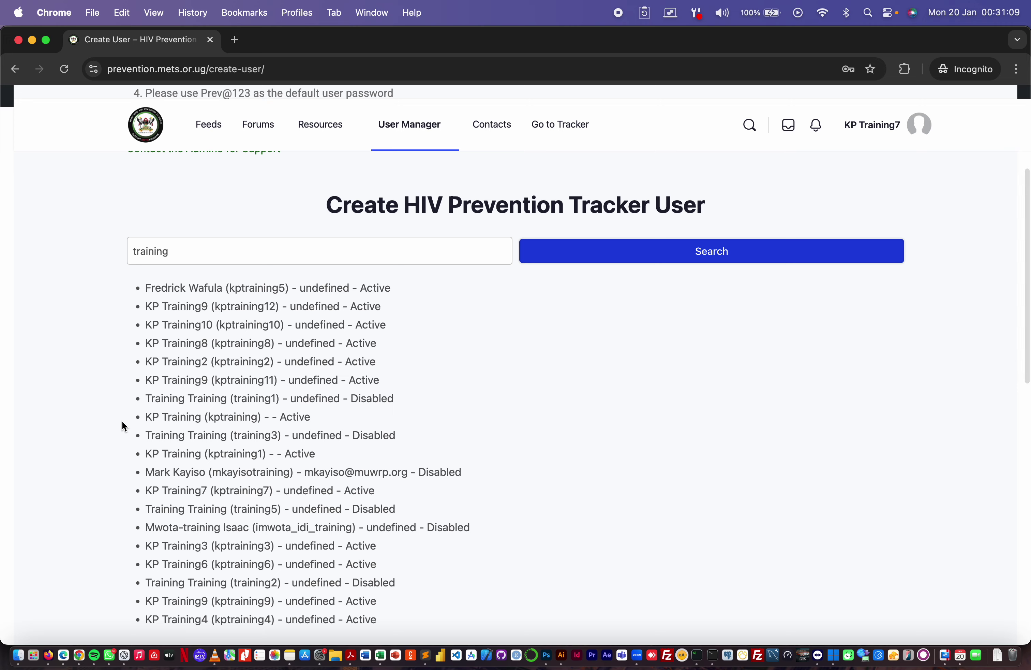
{"action": "scroll", "coordinate": [121, 420], "scroll_direction": "up", "scroll_amount": 5}
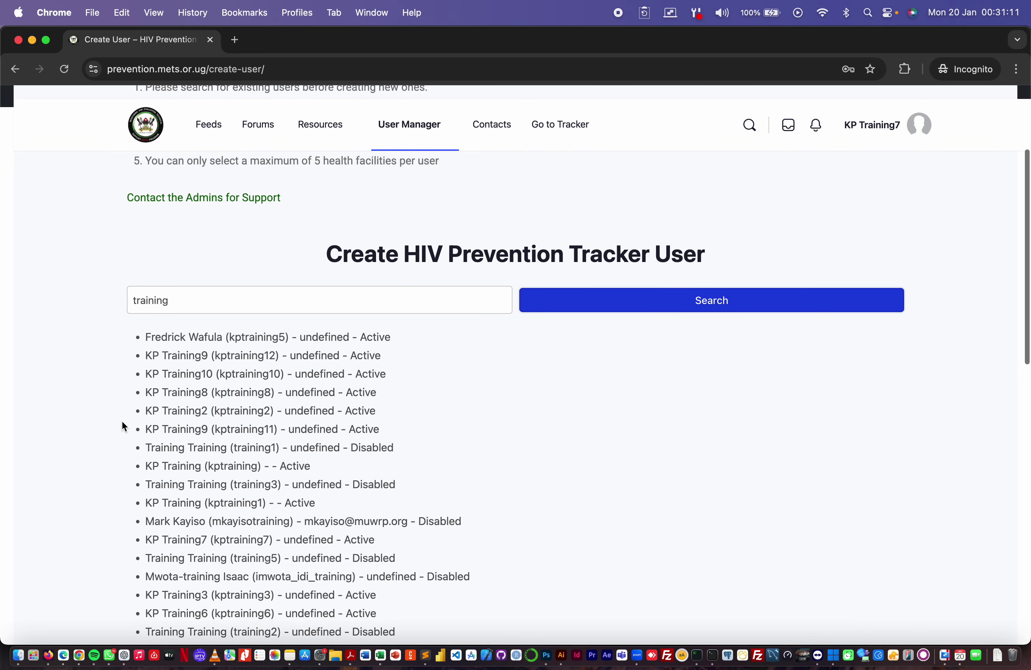
{"action": "scroll", "coordinate": [142, 393], "scroll_direction": "down", "scroll_amount": 2}
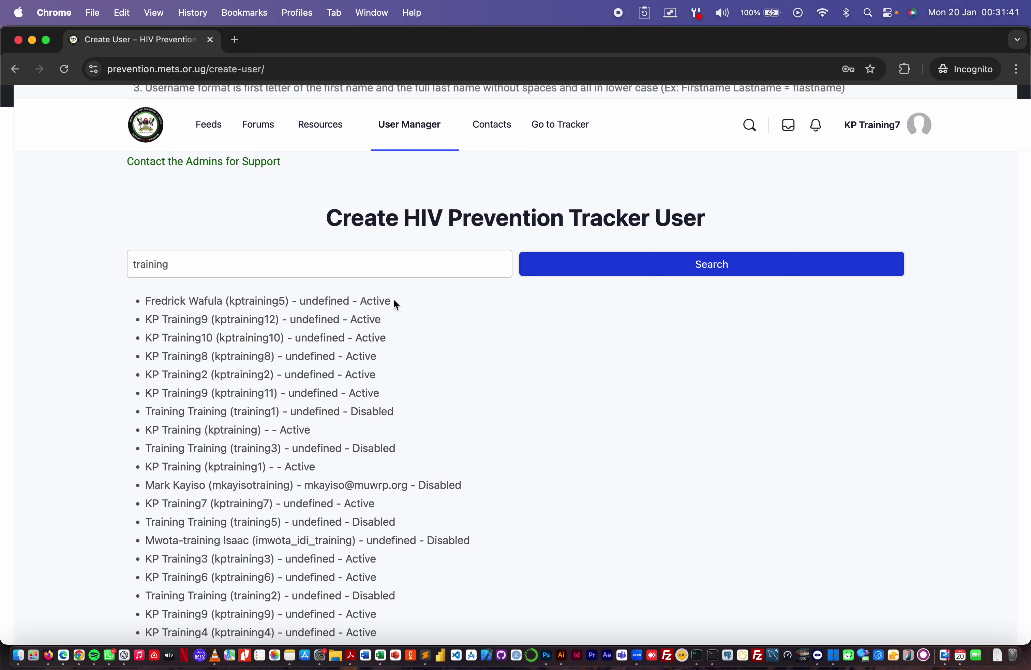
{"action": "left_click_drag", "start_coordinate": [417, 486], "coordinate": [489, 488]}
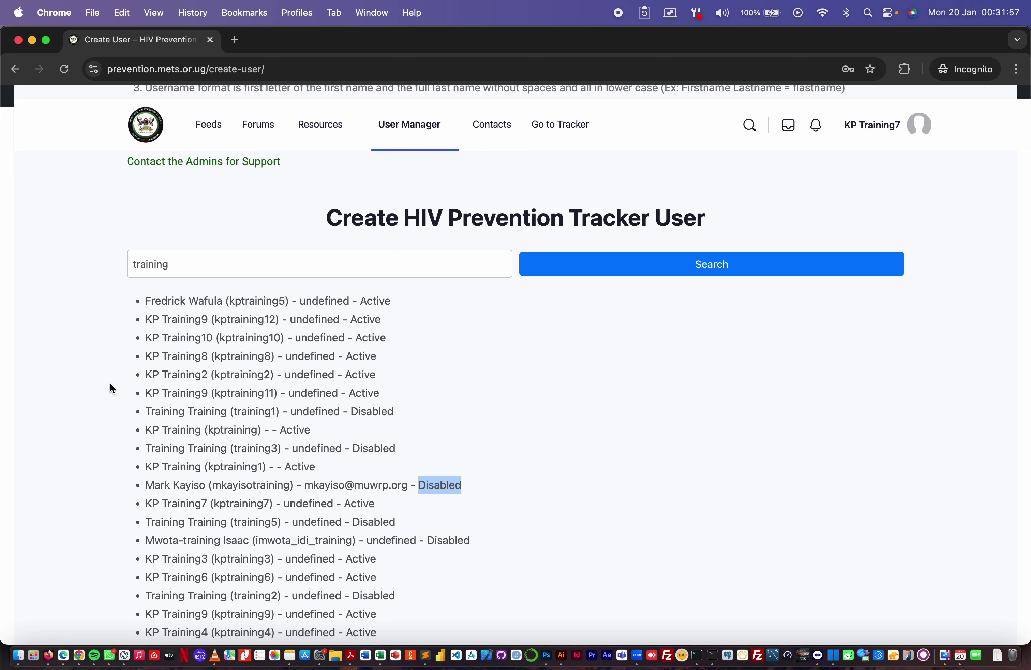
{"action": "scroll", "coordinate": [157, 407], "scroll_direction": "down", "scroll_amount": 3}
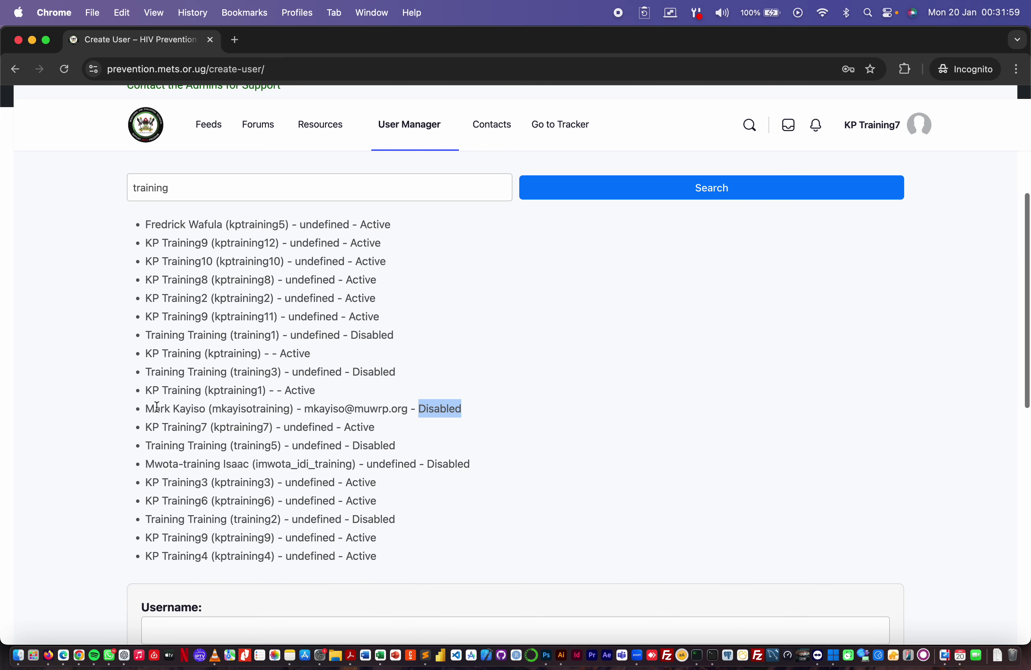
{"action": "scroll", "coordinate": [157, 407], "scroll_direction": "down", "scroll_amount": 9}
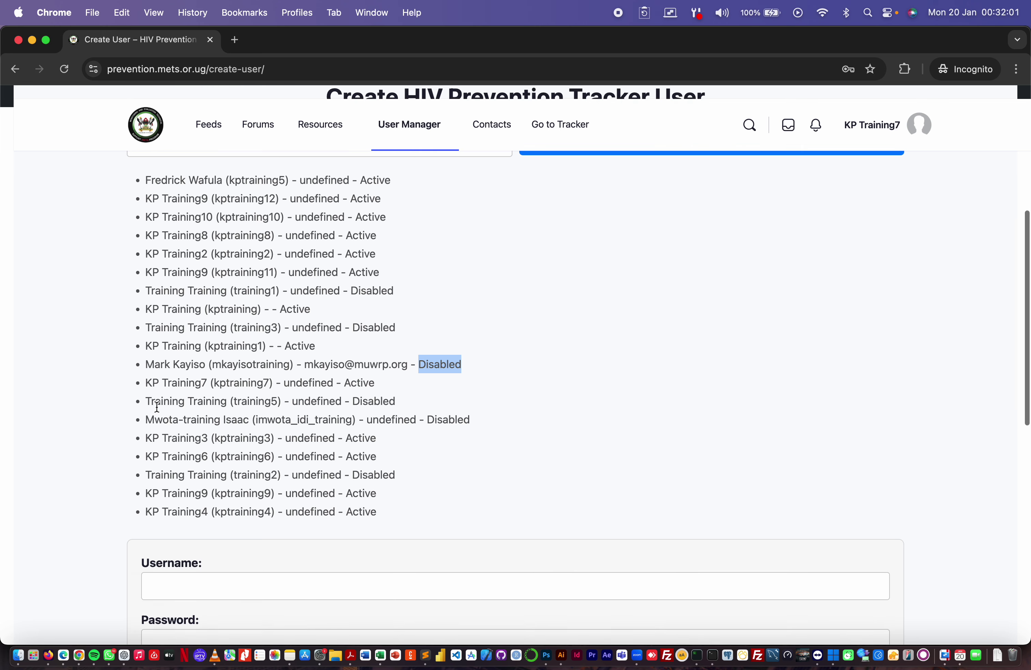
{"action": "scroll", "coordinate": [157, 406], "scroll_direction": "down", "scroll_amount": 4}
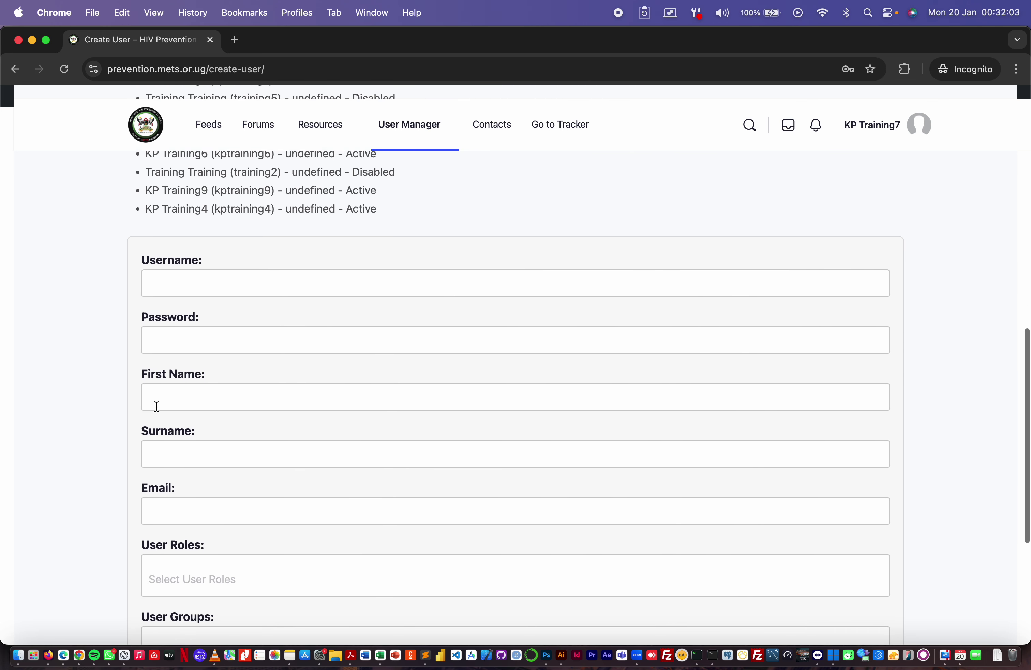
- Enter tuser as the new user's username
{"action": "left_click", "coordinate": [203, 279]}
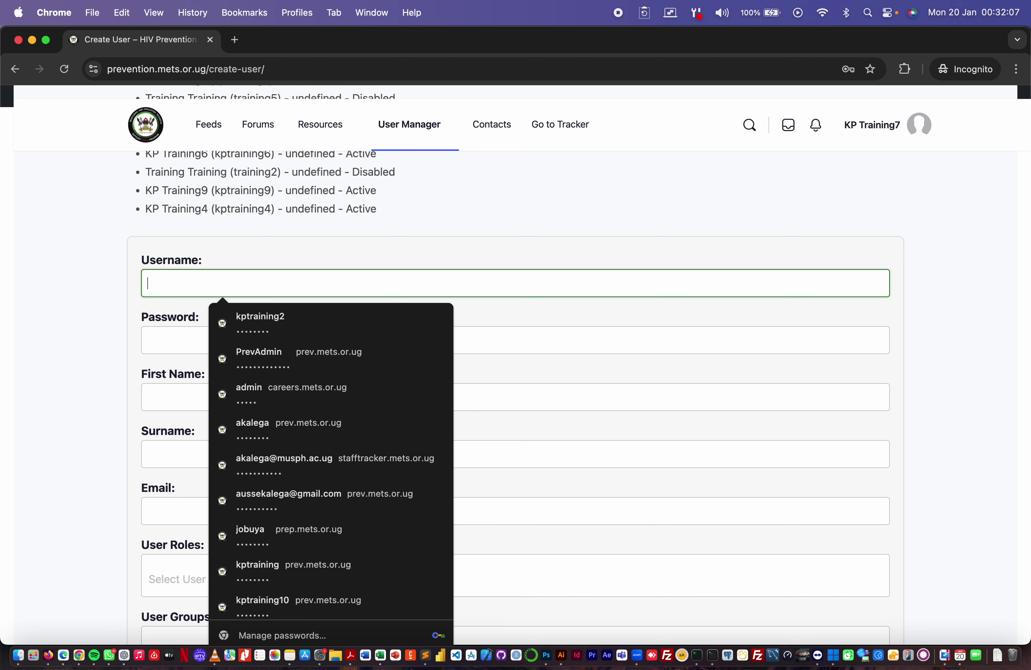
{"action": "type", "text": "F"}
{"action": "key", "text": "BackSpace"}
{"action": "type", "text": "test"}
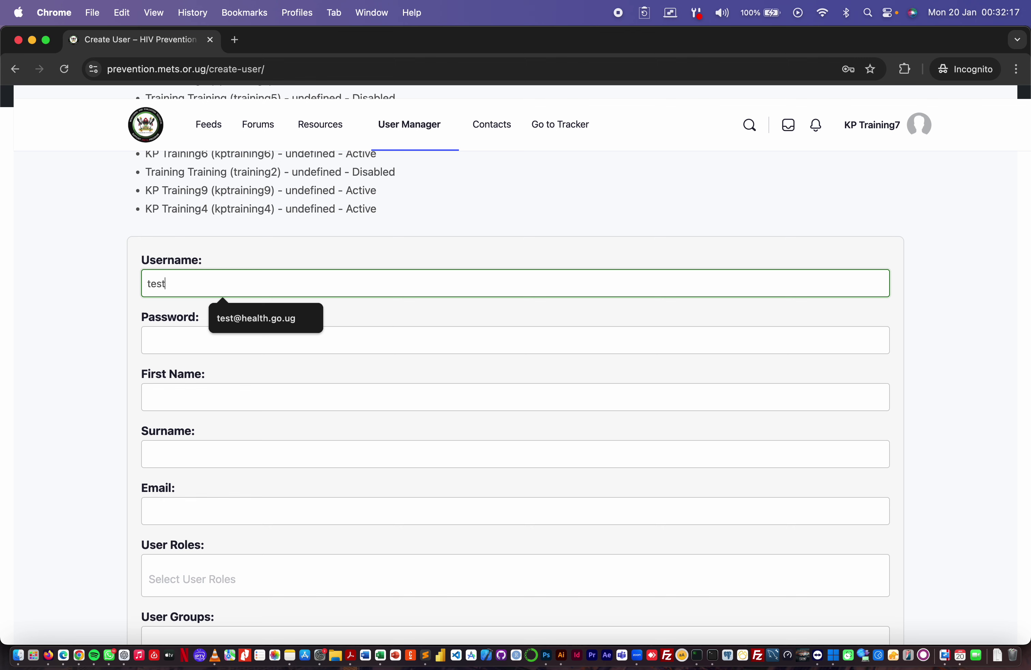
{"action": "type", "text": "user"}
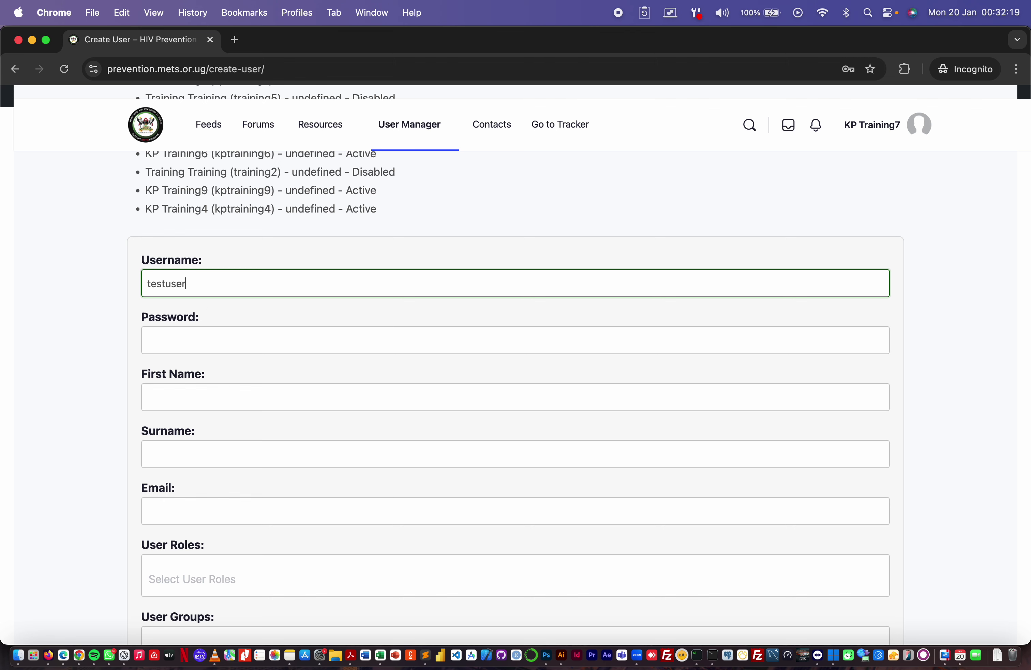
{"action": "key", "text": "BackSpace"}
{"action": "key", "text": "BackSpace"}
{"action": "key", "text": "BackSpace"}
{"action": "key", "text": "BackSpace"}
{"action": "key", "text": "BackSpace"}
{"action": "key", "text": "BackSpace"}
{"action": "key", "text": "BackSpace"}
{"action": "key", "text": "BackSpace"}
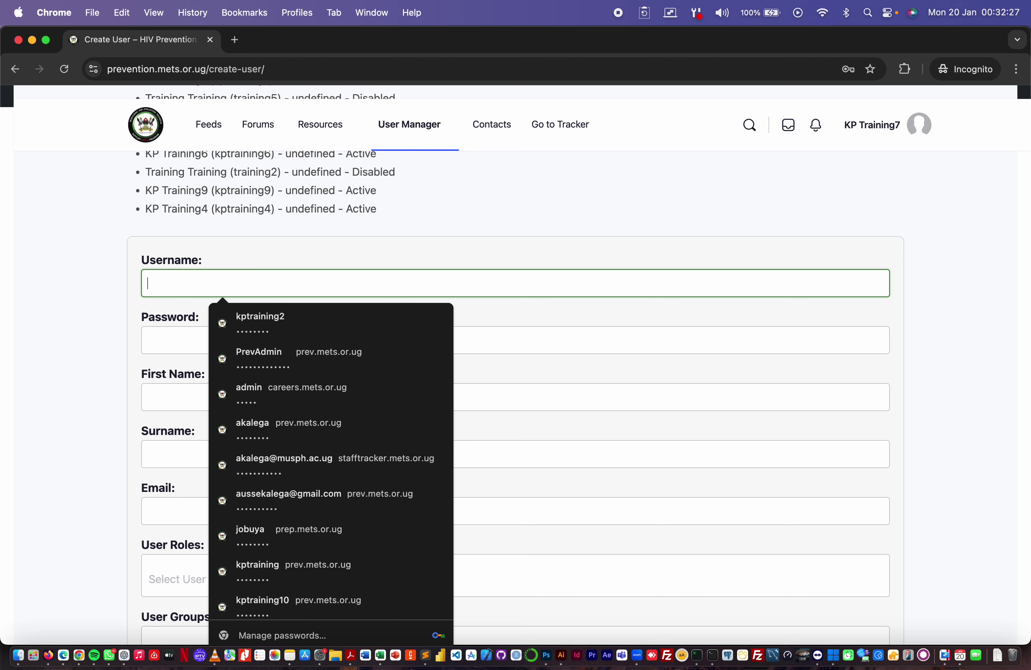
{"action": "type", "text": "tuser"}
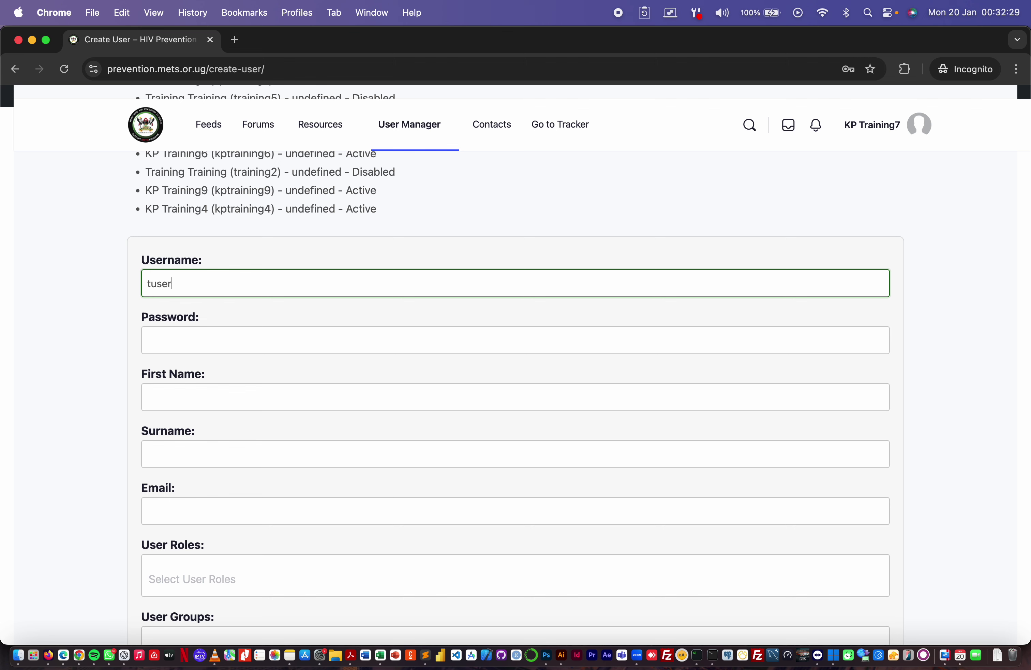
- Fill in the password, first name Test, surname User and the user's e-mail address
{"action": "left_click", "coordinate": [147, 340]}
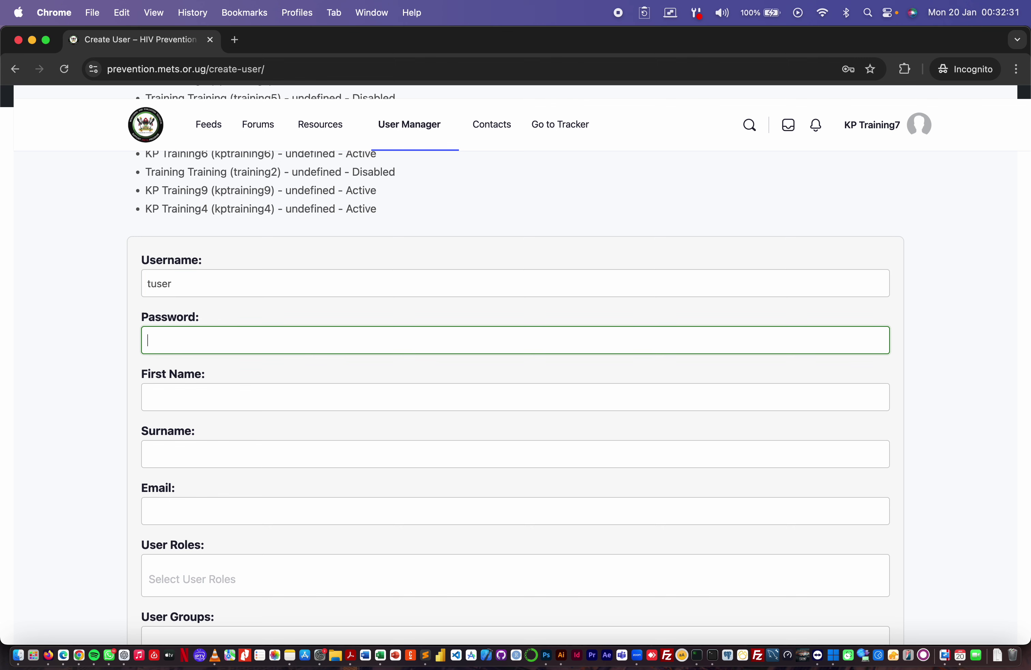
{"action": "type", "text": "12345678"}
{"action": "left_click", "coordinate": [148, 397]}
{"action": "type", "text": "Test"}
{"action": "key", "text": "Tab"}
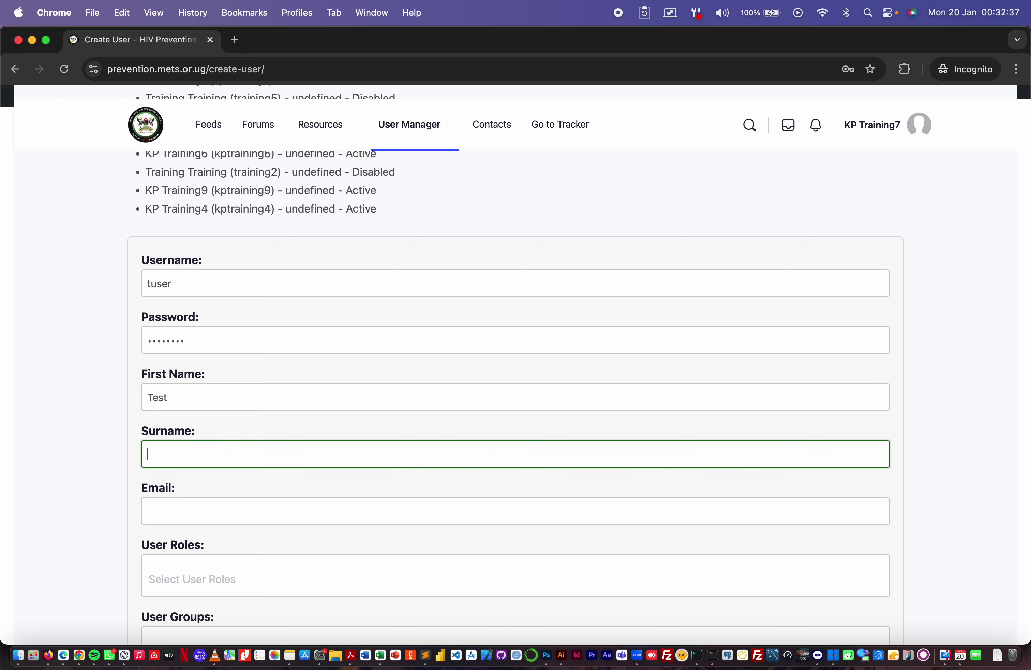
{"action": "type", "text": "User"}
{"action": "scroll", "coordinate": [169, 372], "scroll_direction": "down", "scroll_amount": 2}
{"action": "left_click", "coordinate": [180, 453]}
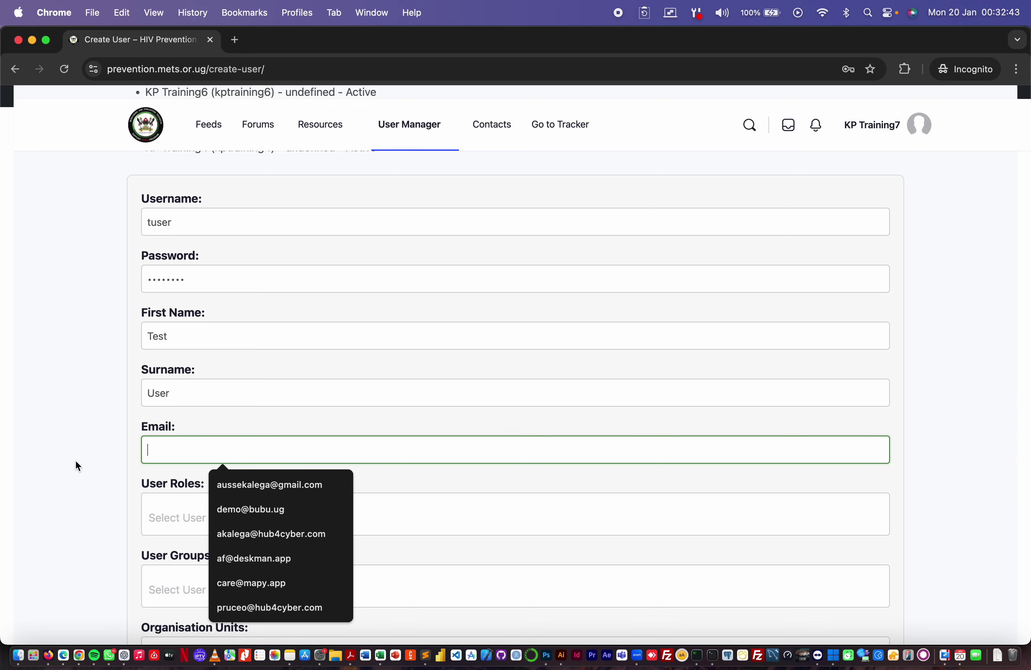
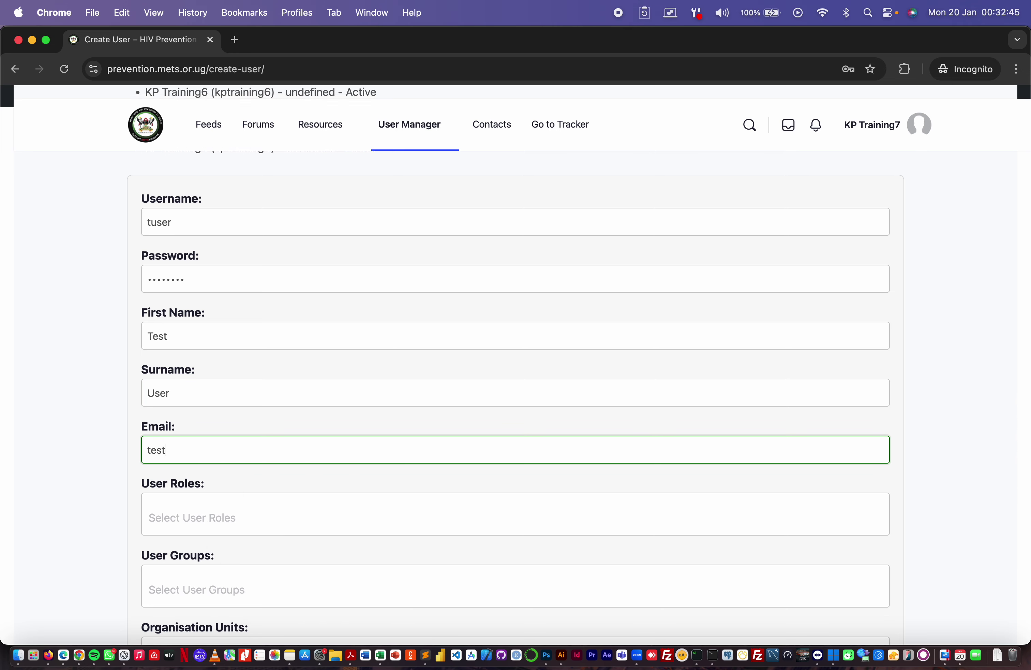
- Assign the Data entrant and M&E Officer user roles
{"action": "scroll", "coordinate": [93, 487], "scroll_direction": "down", "scroll_amount": 5}
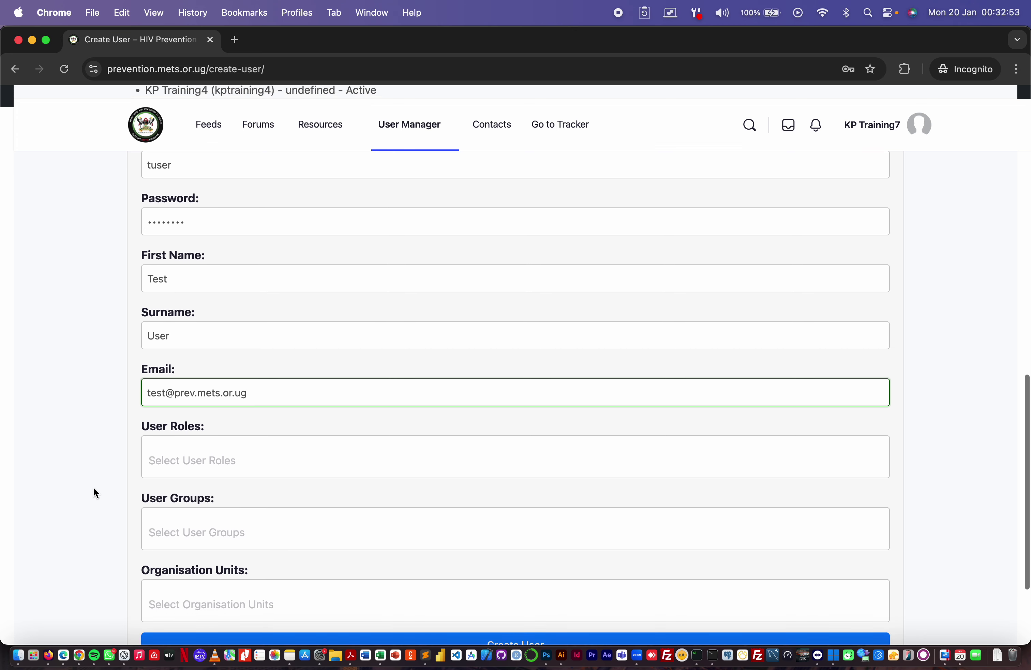
{"action": "left_click", "coordinate": [190, 399]}
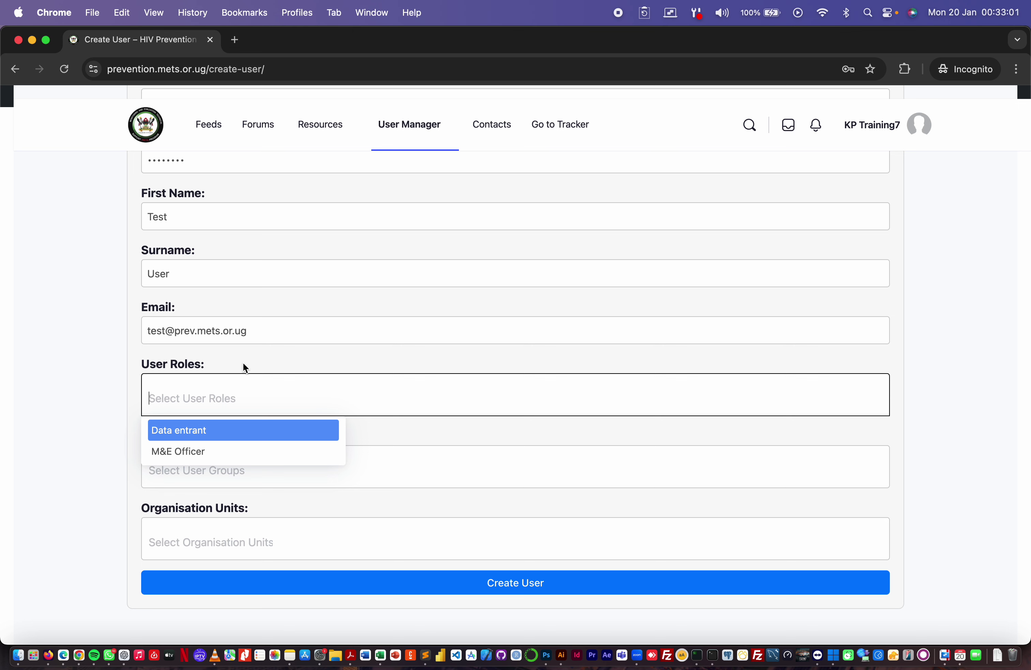
{"action": "left_click", "coordinate": [199, 430]}
{"action": "left_click", "coordinate": [225, 452]}
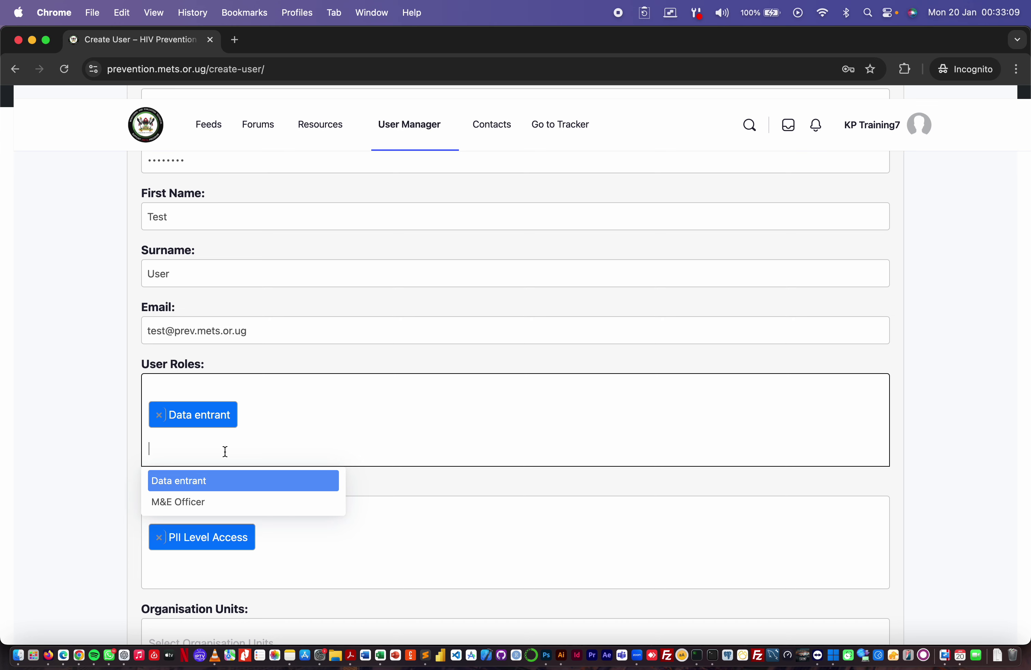
{"action": "left_click", "coordinate": [191, 505]}
{"action": "scroll", "coordinate": [237, 512], "scroll_direction": "down", "scroll_amount": 5}
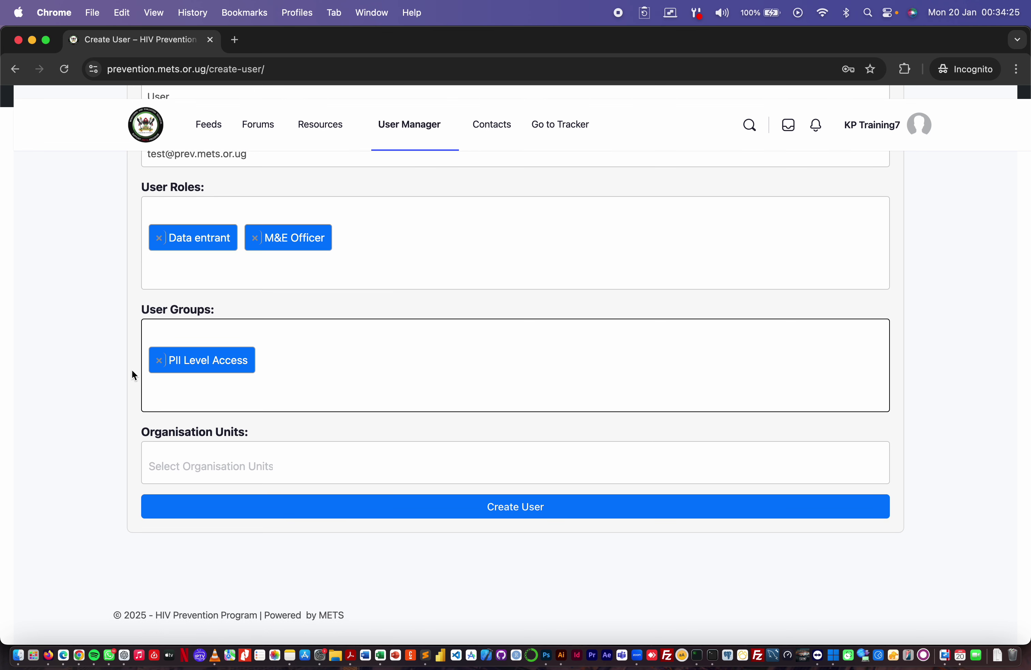
- Search user groups for 'train' and add KP Training alongside PII Level Access
{"action": "left_click", "coordinate": [300, 372]}
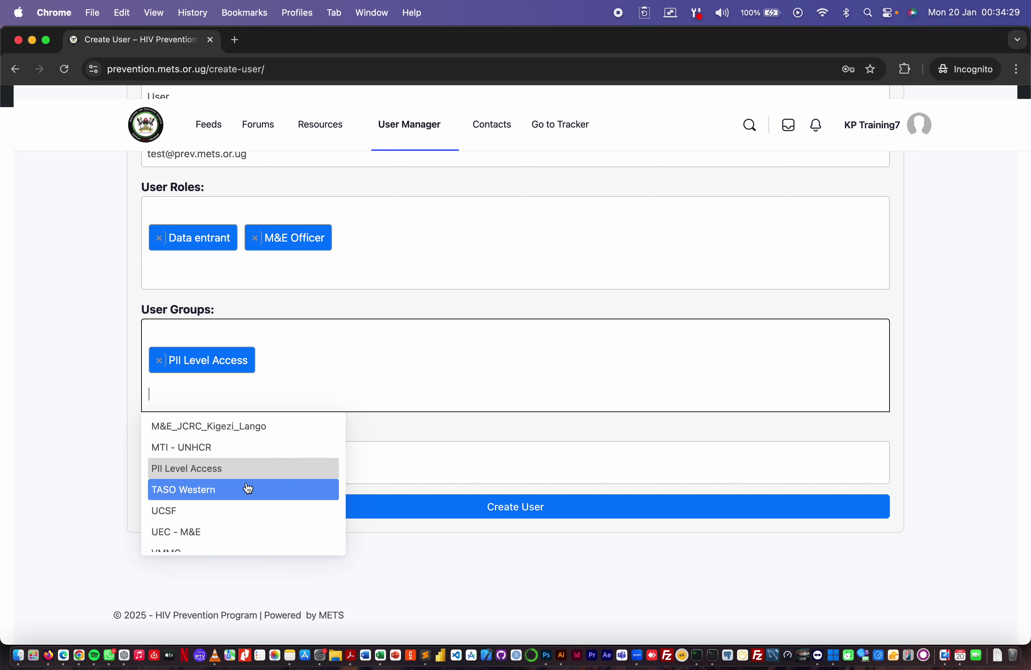
{"action": "scroll", "coordinate": [248, 488], "scroll_direction": "down", "scroll_amount": 2}
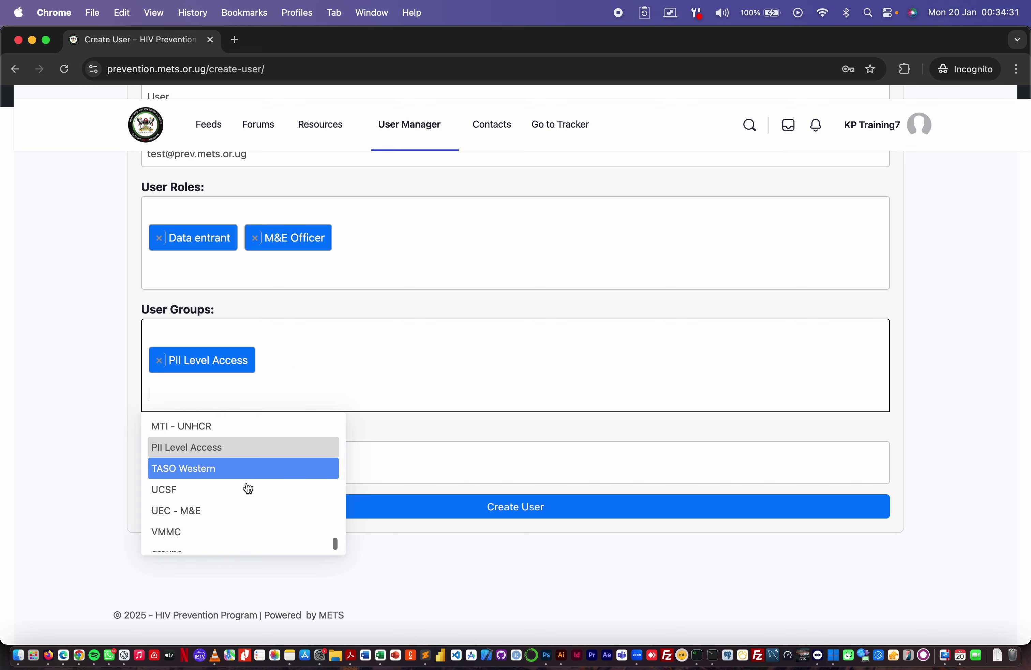
{"action": "scroll", "coordinate": [249, 488], "scroll_direction": "up", "scroll_amount": 3}
{"action": "scroll", "coordinate": [249, 488], "scroll_direction": "up", "scroll_amount": 5}
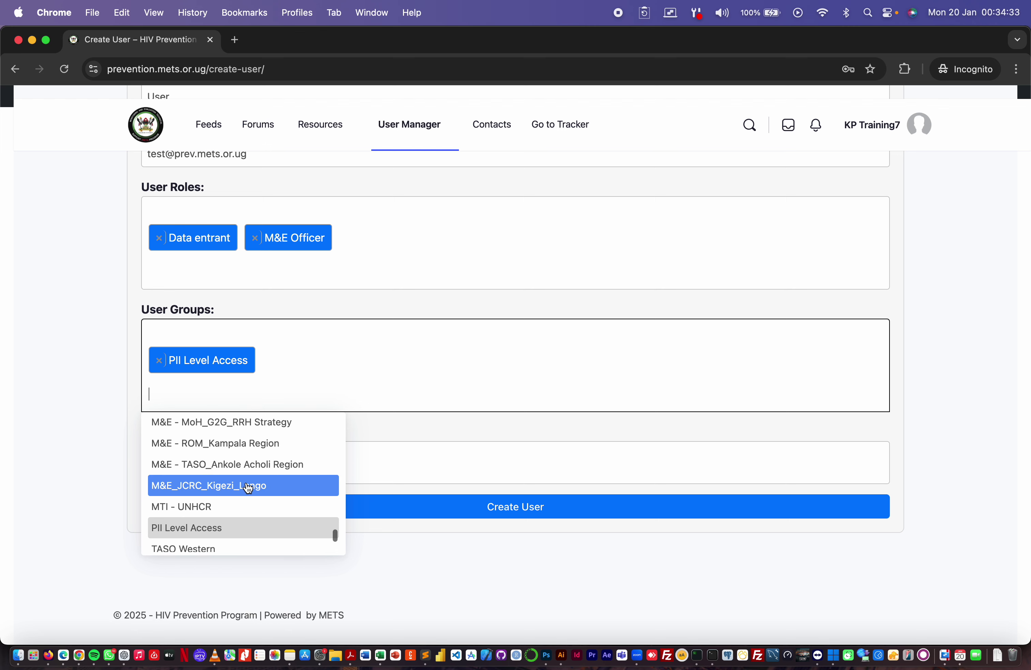
{"action": "scroll", "coordinate": [248, 488], "scroll_direction": "up", "scroll_amount": 5}
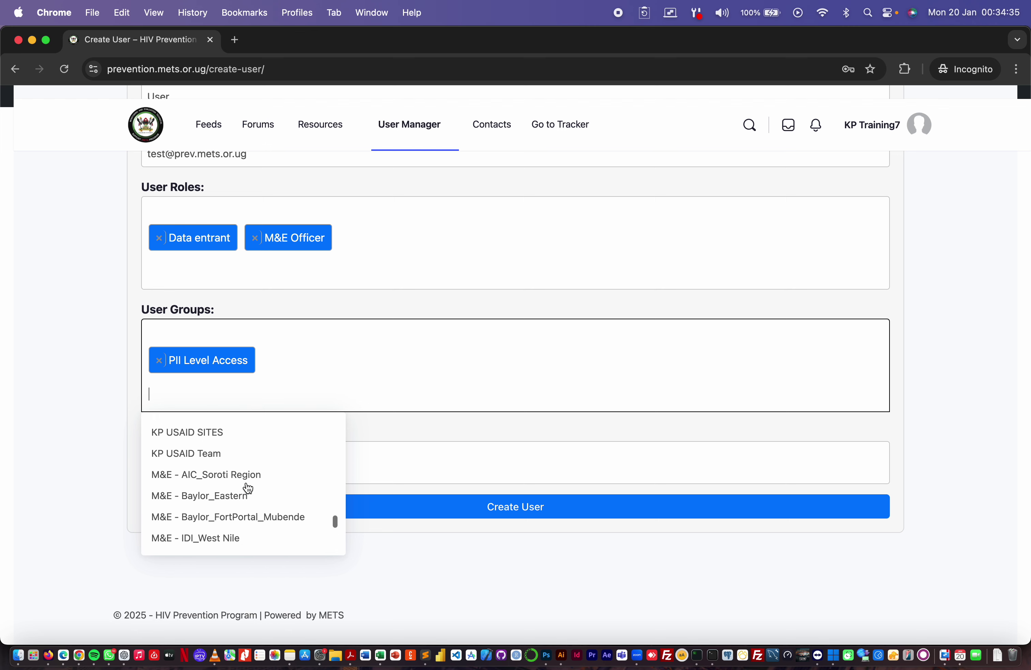
{"action": "type", "text": "train"}
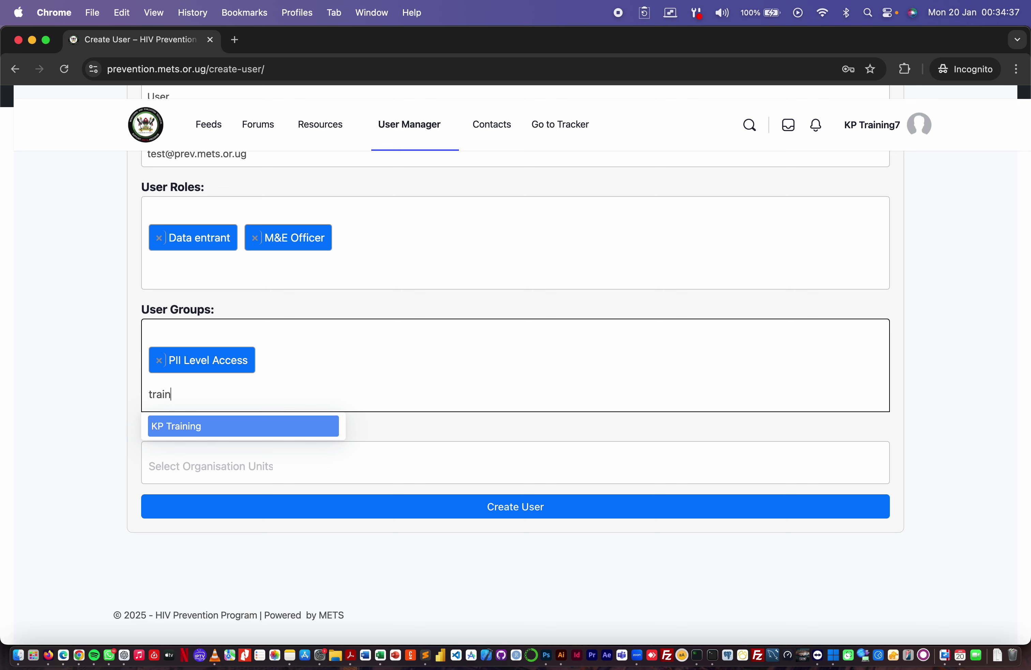
{"action": "left_click", "coordinate": [176, 426]}
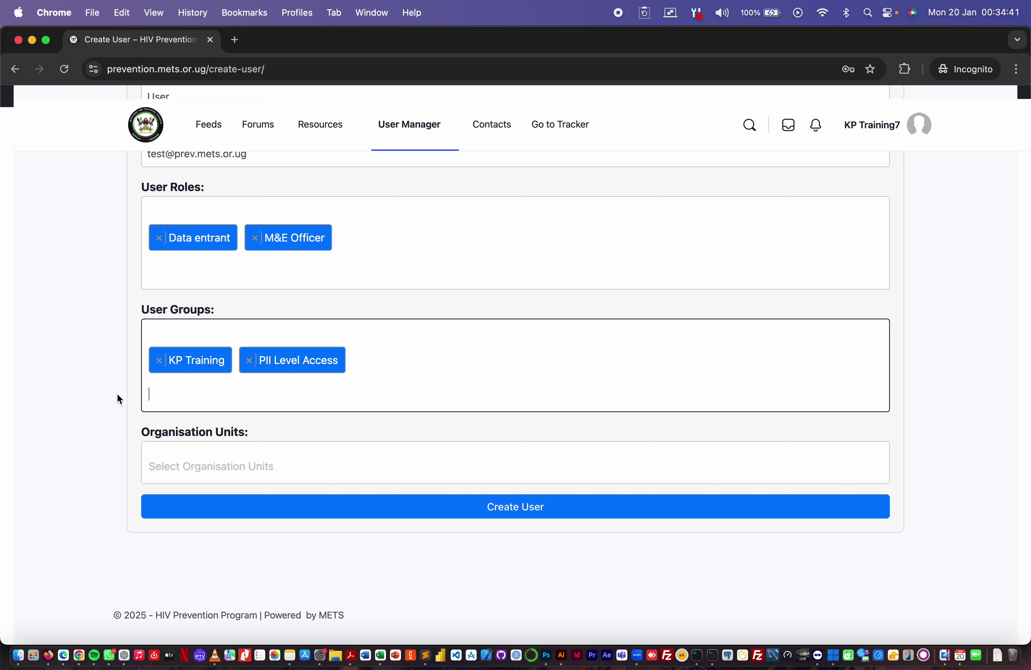
{"action": "scroll", "coordinate": [85, 442], "scroll_direction": "down", "scroll_amount": 1}
{"action": "scroll", "coordinate": [85, 442], "scroll_direction": "up", "scroll_amount": 1}
- Assign HIS Facility (HMIS Subcounty) as an organisation unit, then search for 'test' units
{"action": "left_click", "coordinate": [234, 466]}
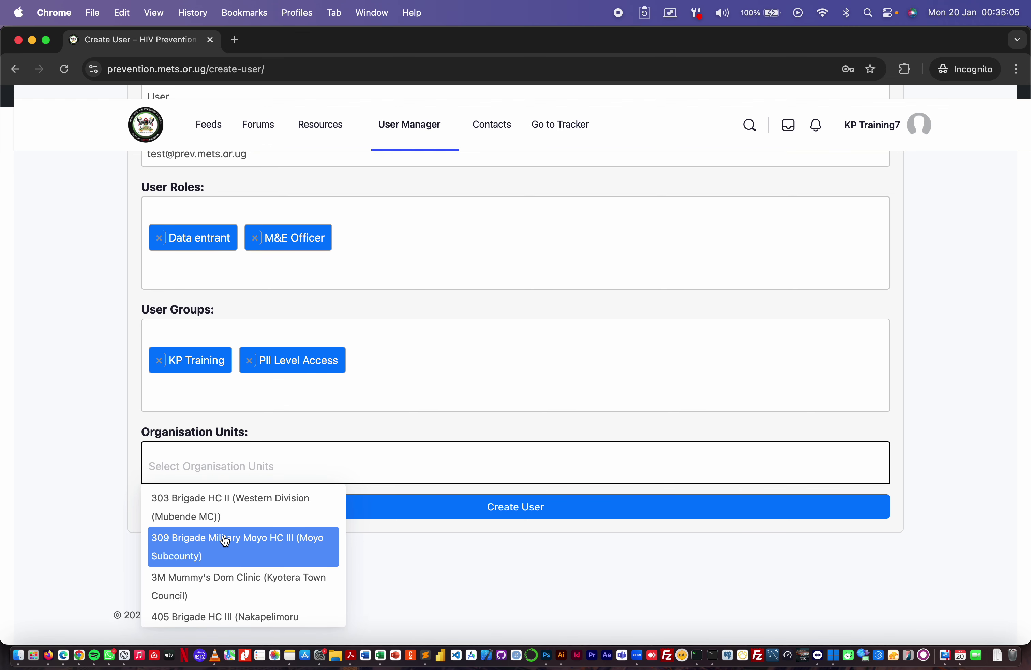
{"action": "type", "text": "HIS"}
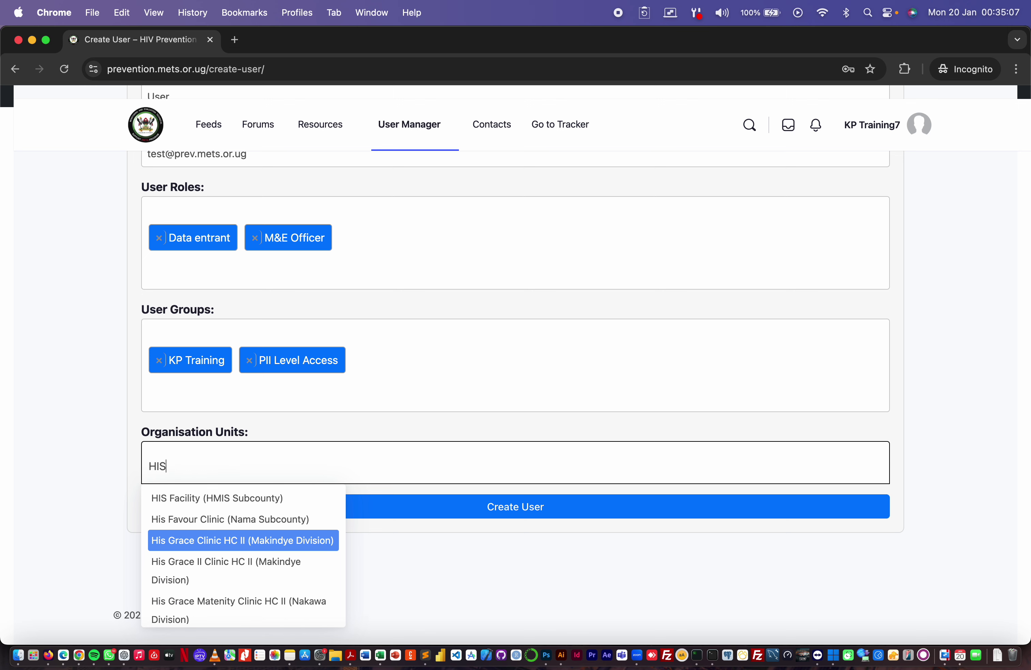
{"action": "type", "text": " f"}
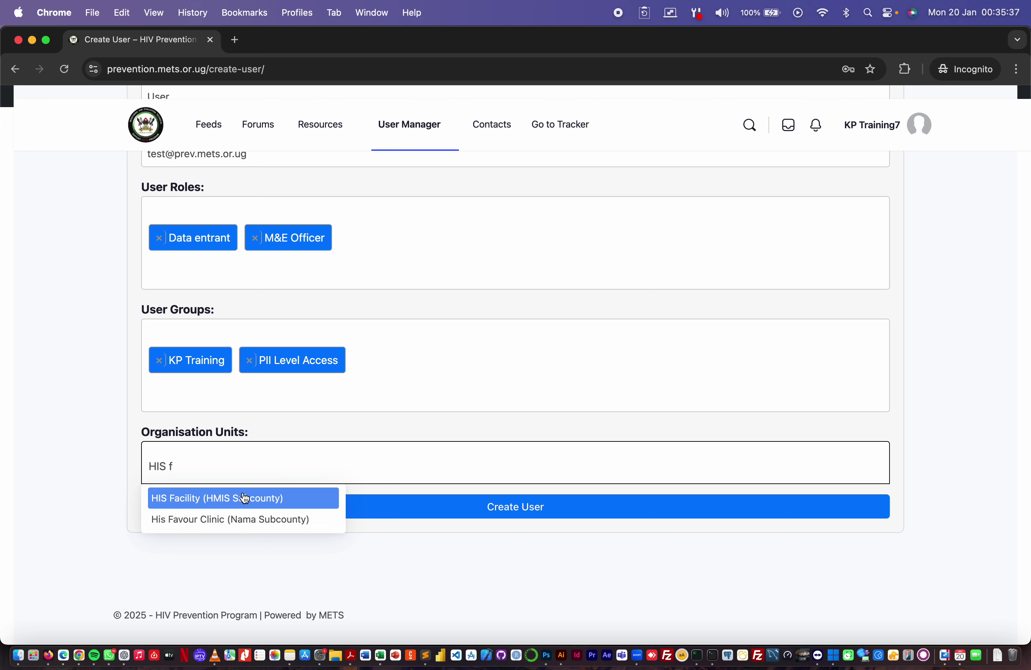
{"action": "left_click", "coordinate": [185, 499]}
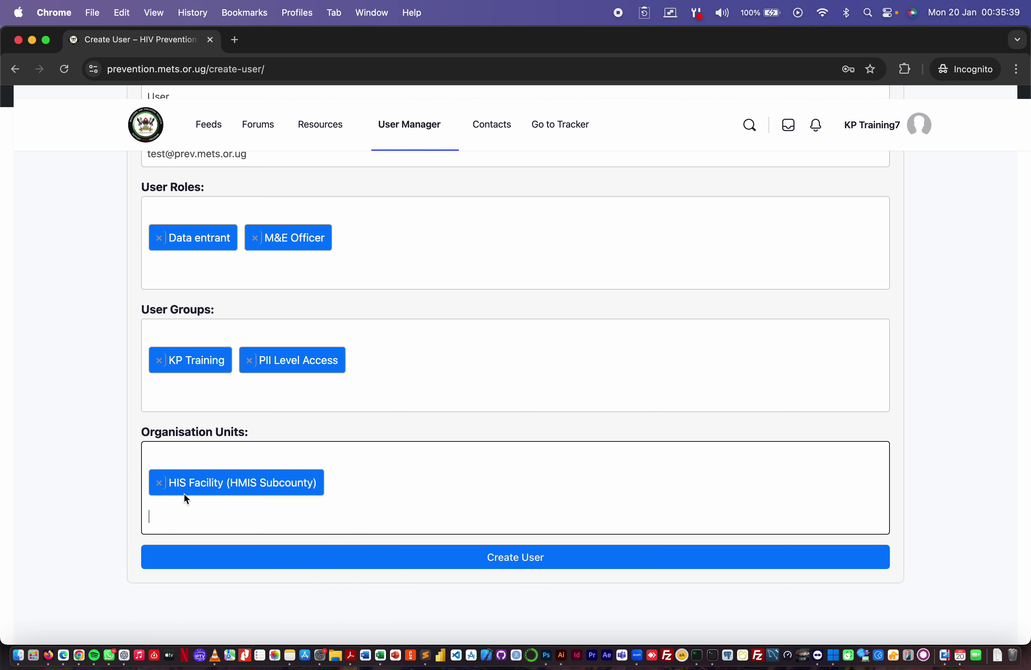
{"action": "type", "text": "test f"}
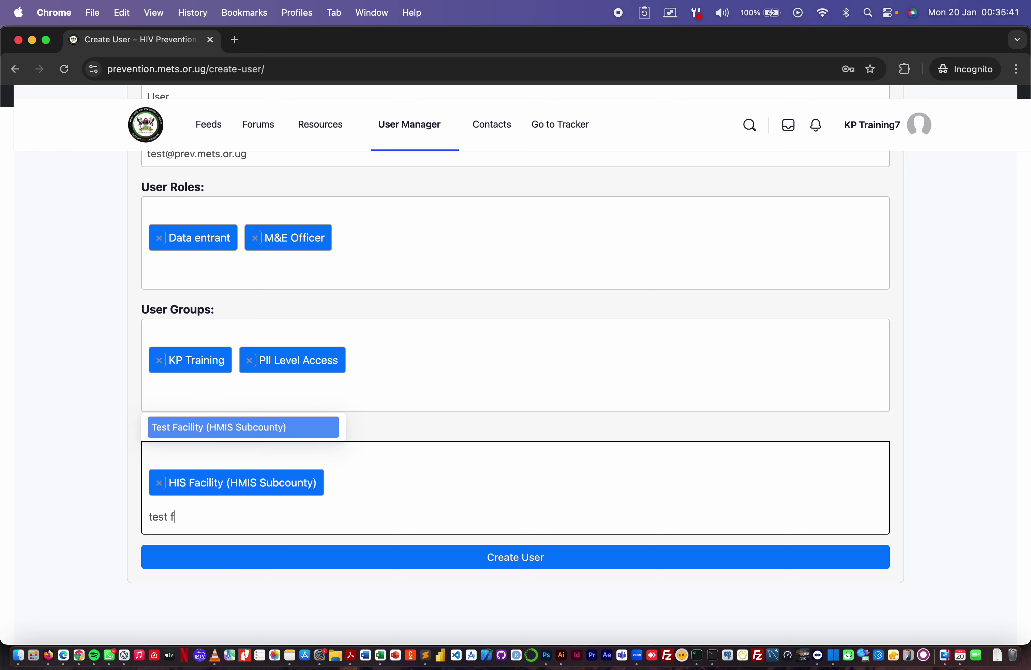
{"action": "key", "text": "BackSpace"}
{"action": "key", "text": "BackSpace"}
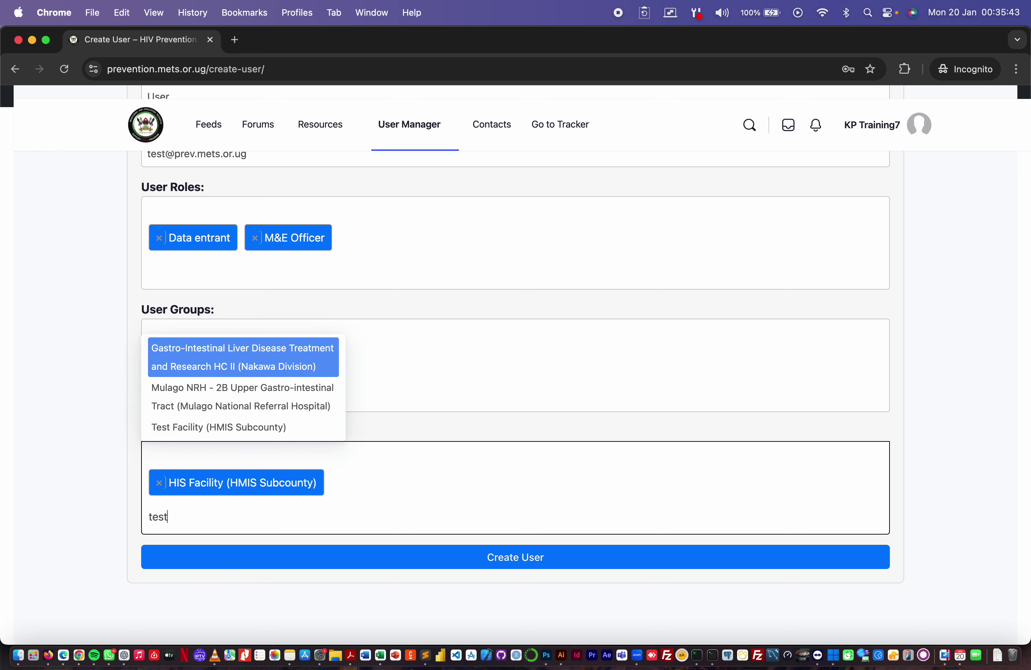
- Pick Test Facility (HMIS Subcounty) from the Organisation Units suggestions and scroll through the form
{"action": "left_click", "coordinate": [243, 433]}
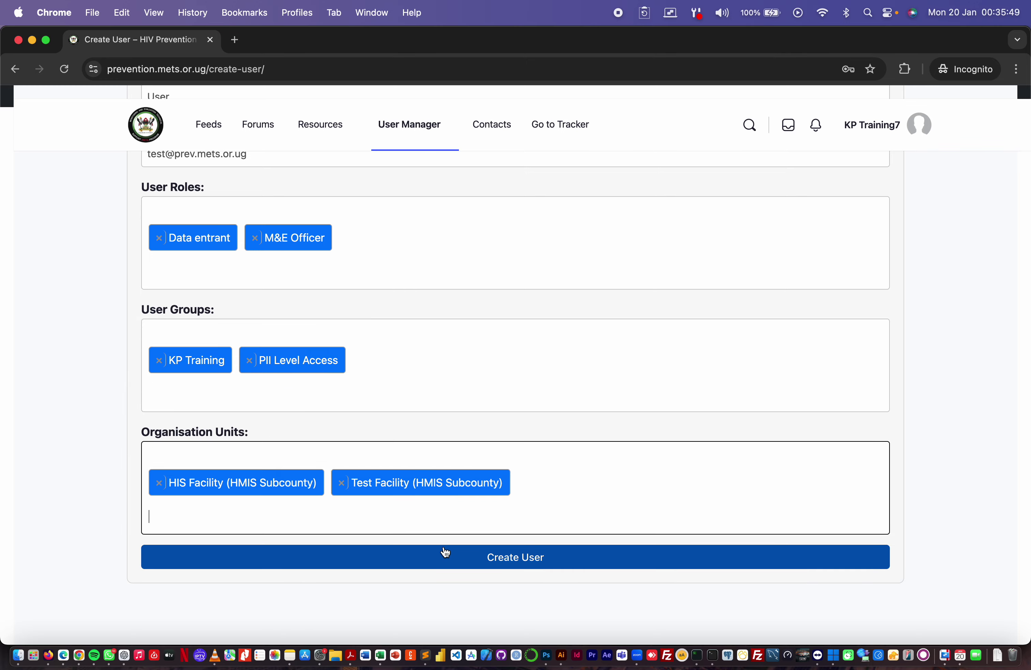
{"action": "scroll", "coordinate": [353, 364], "scroll_direction": "up", "scroll_amount": 15}
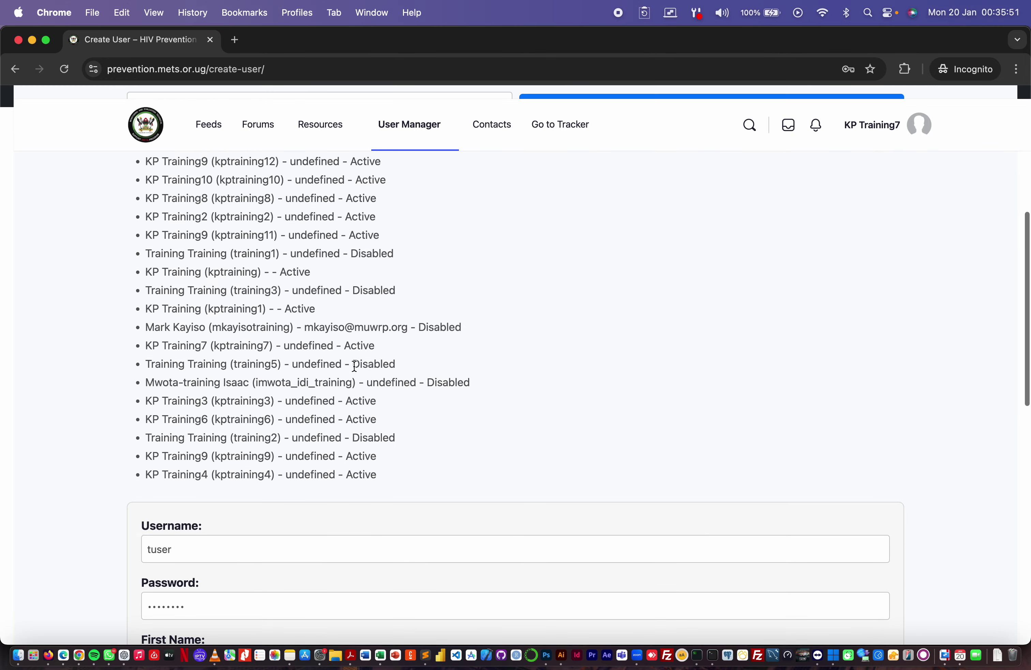
{"action": "scroll", "coordinate": [354, 366], "scroll_direction": "down", "scroll_amount": 10}
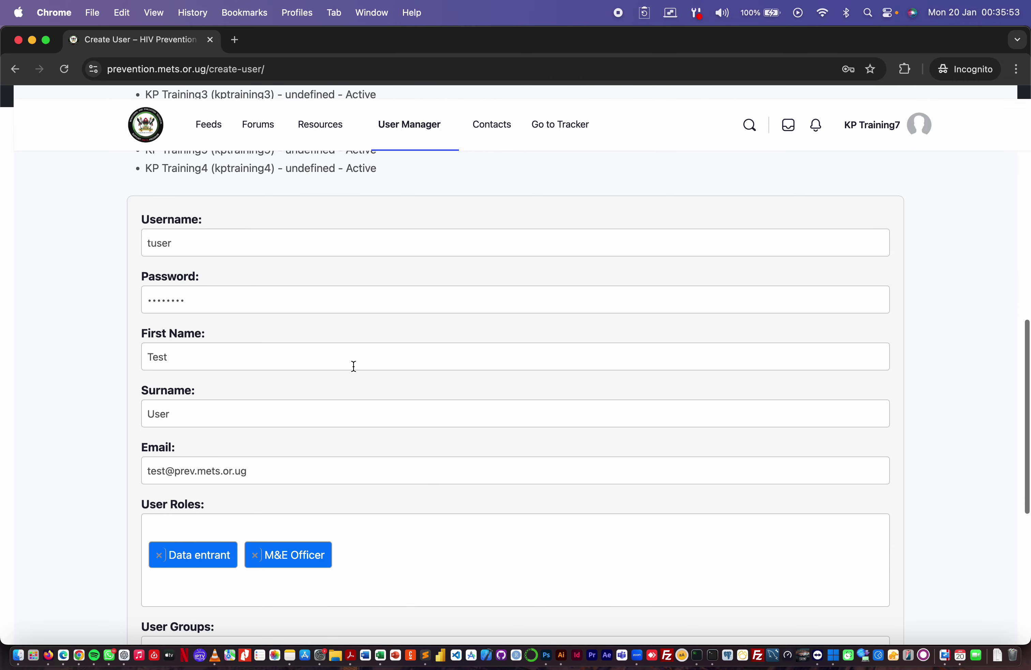
{"action": "scroll", "coordinate": [206, 278], "scroll_direction": "down", "scroll_amount": 5}
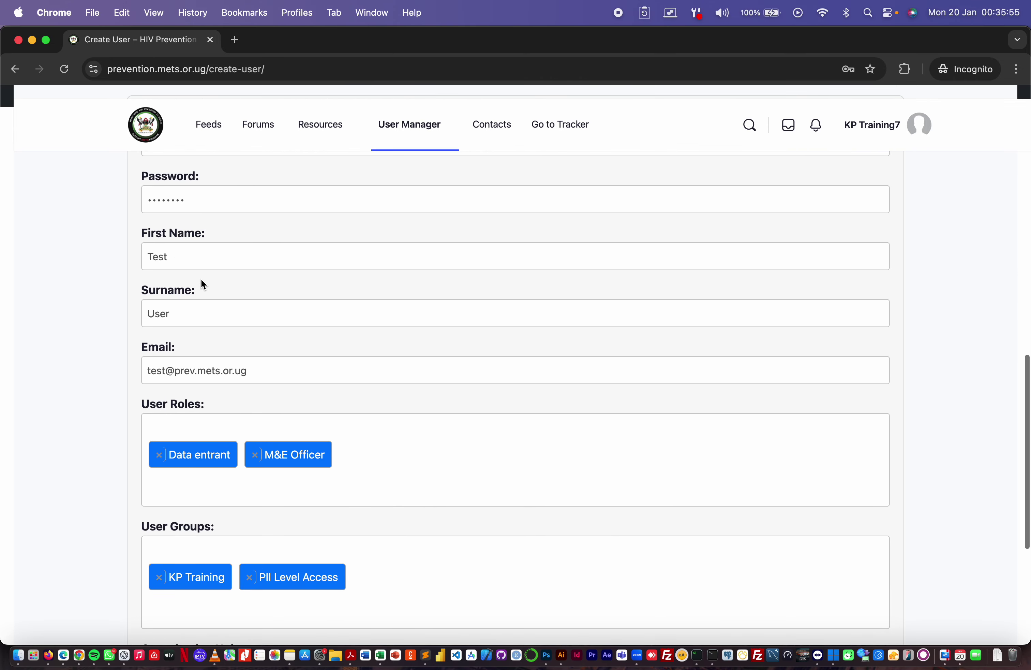
{"action": "scroll", "coordinate": [202, 280], "scroll_direction": "down", "scroll_amount": 4}
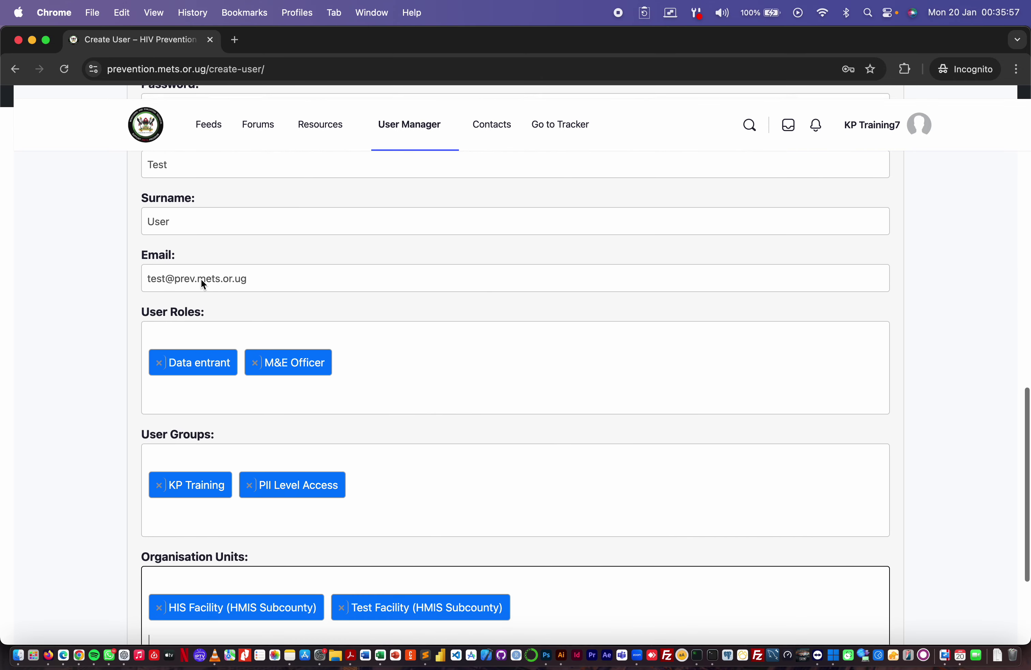
{"action": "scroll", "coordinate": [204, 285], "scroll_direction": "down", "scroll_amount": 3}
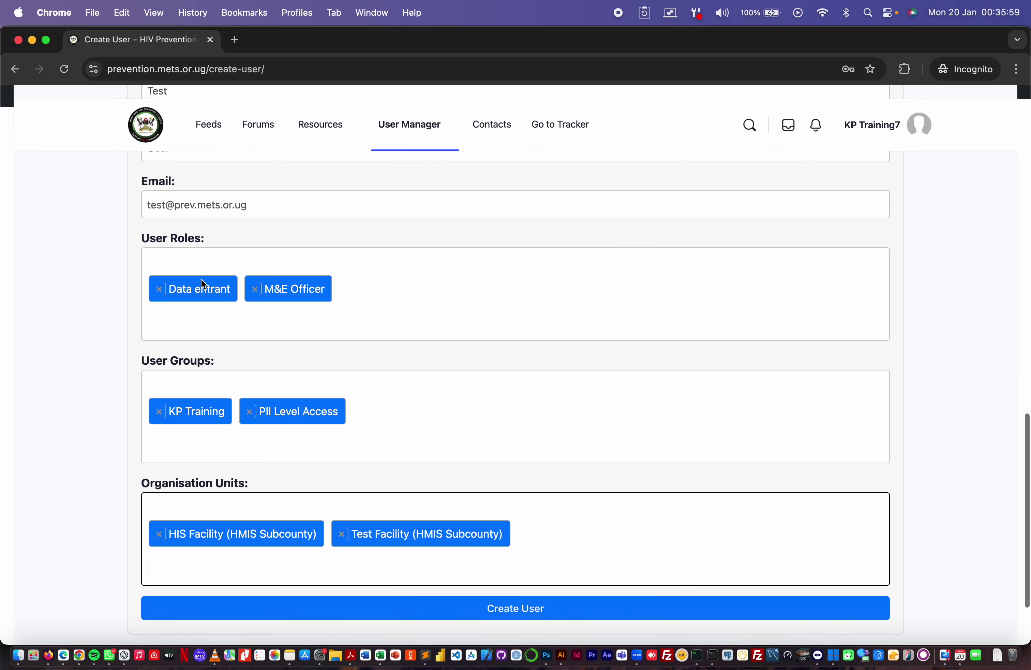
{"action": "scroll", "coordinate": [201, 279], "scroll_direction": "down", "scroll_amount": 3}
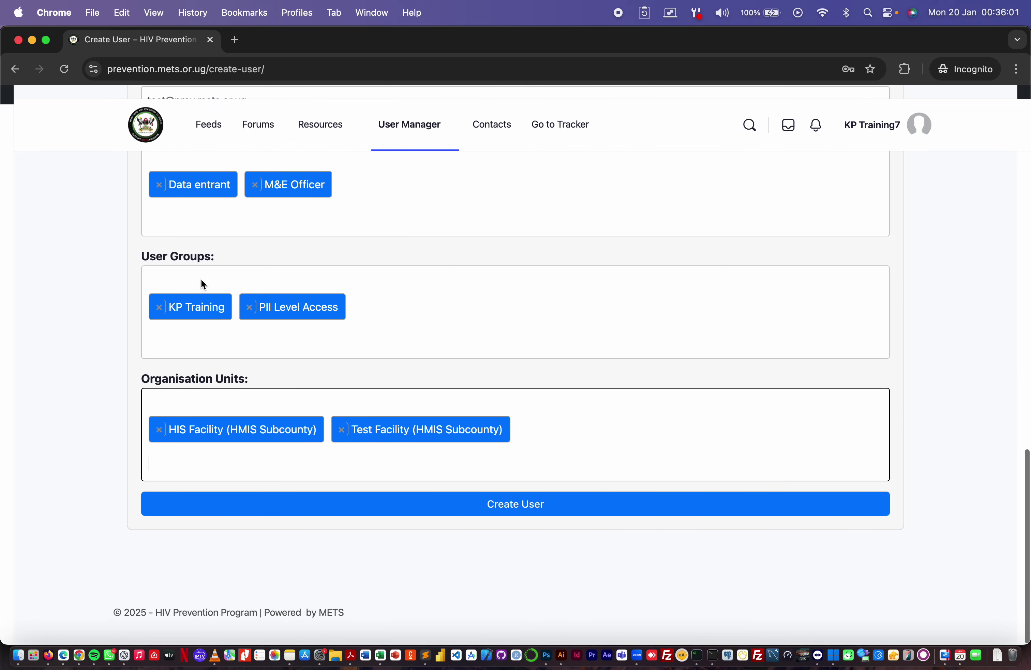
- Add His Favour Clinic, His Grace II Clinic HC II and His Grace Clinic HC II as units
{"action": "left_click", "coordinate": [365, 396]}
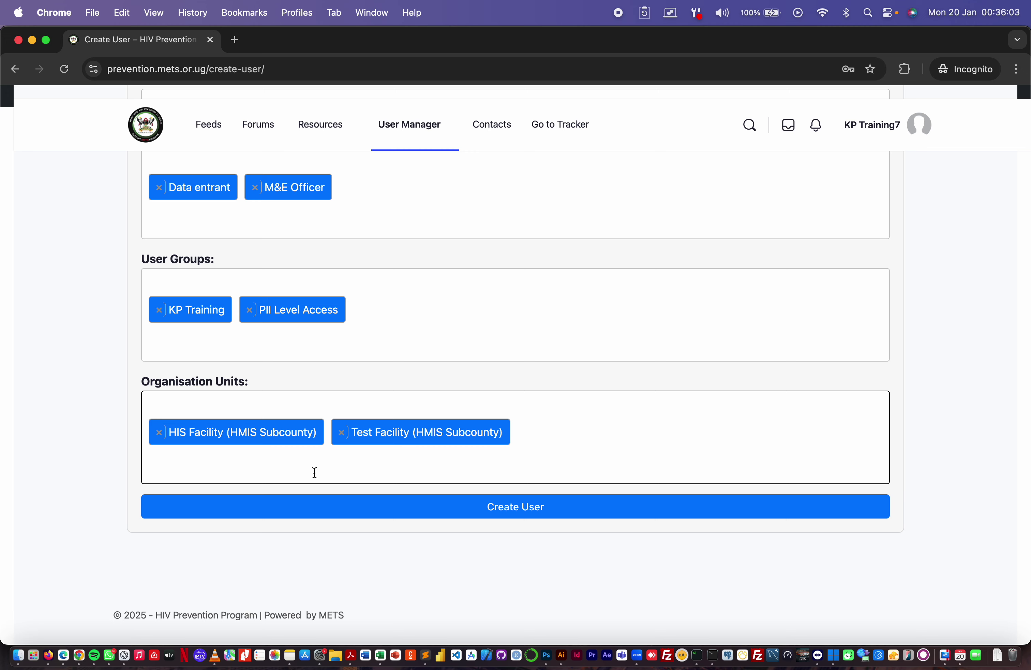
{"action": "left_click", "coordinate": [253, 325]}
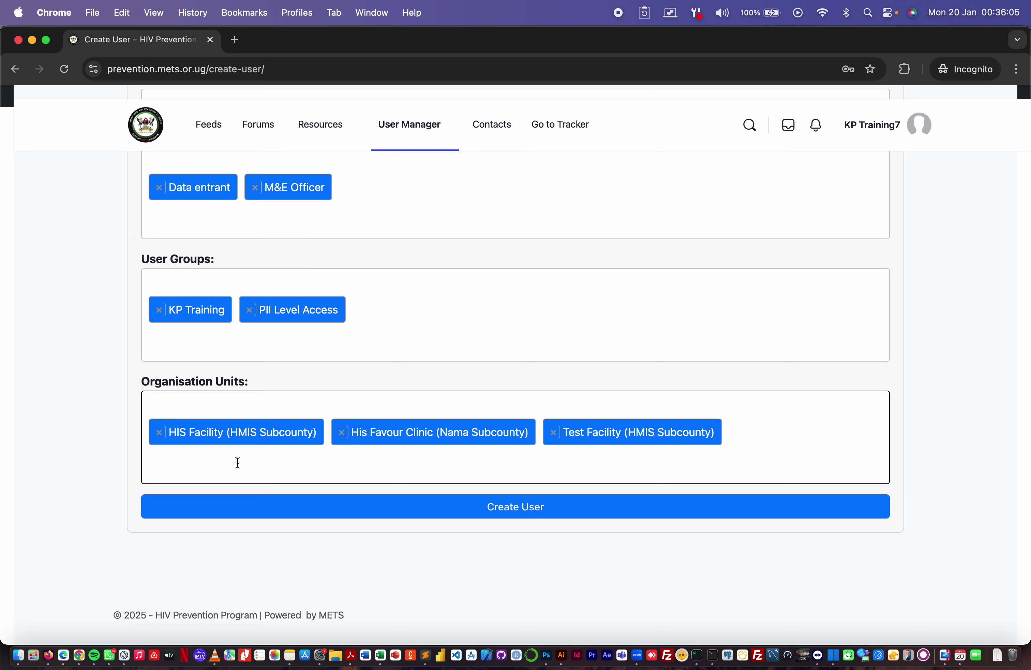
{"action": "left_click", "coordinate": [245, 391]}
{"action": "left_click", "coordinate": [230, 323]}
{"action": "left_click", "coordinate": [352, 474]}
{"action": "left_click", "coordinate": [270, 339]}
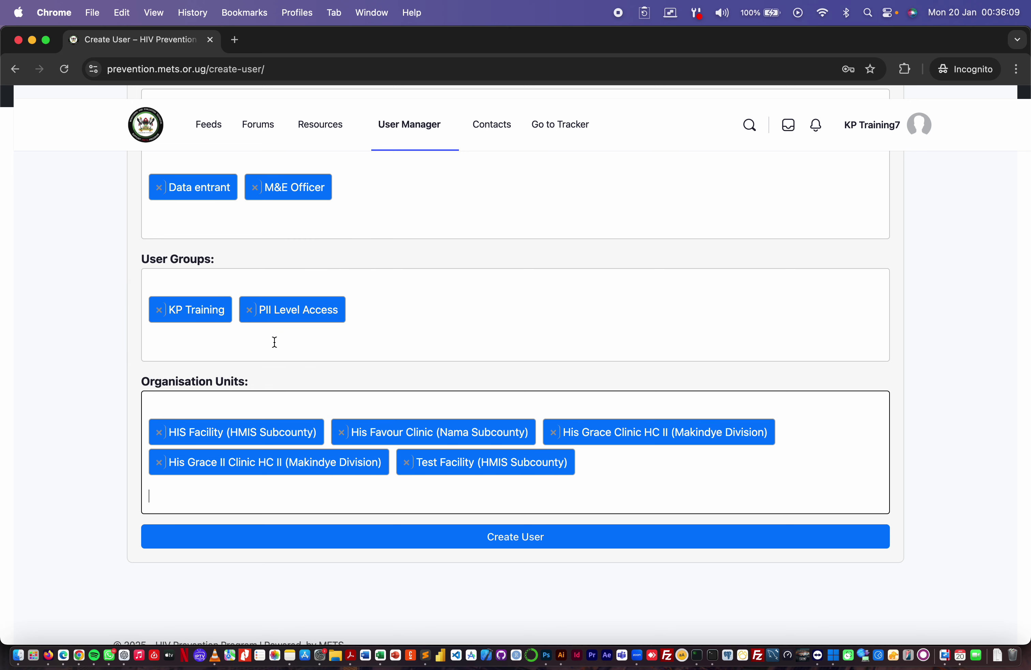
- Try adding a sixth unit, hitting the 'You can only select 5 items' limit
{"action": "left_click", "coordinate": [588, 469]}
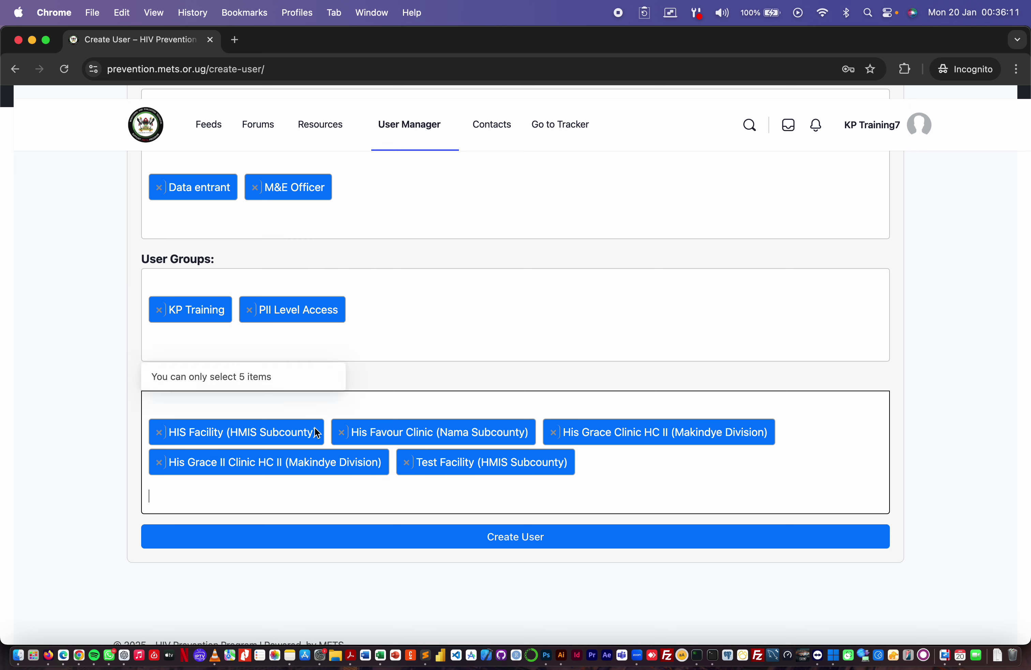
{"action": "left_click", "coordinate": [644, 489]}
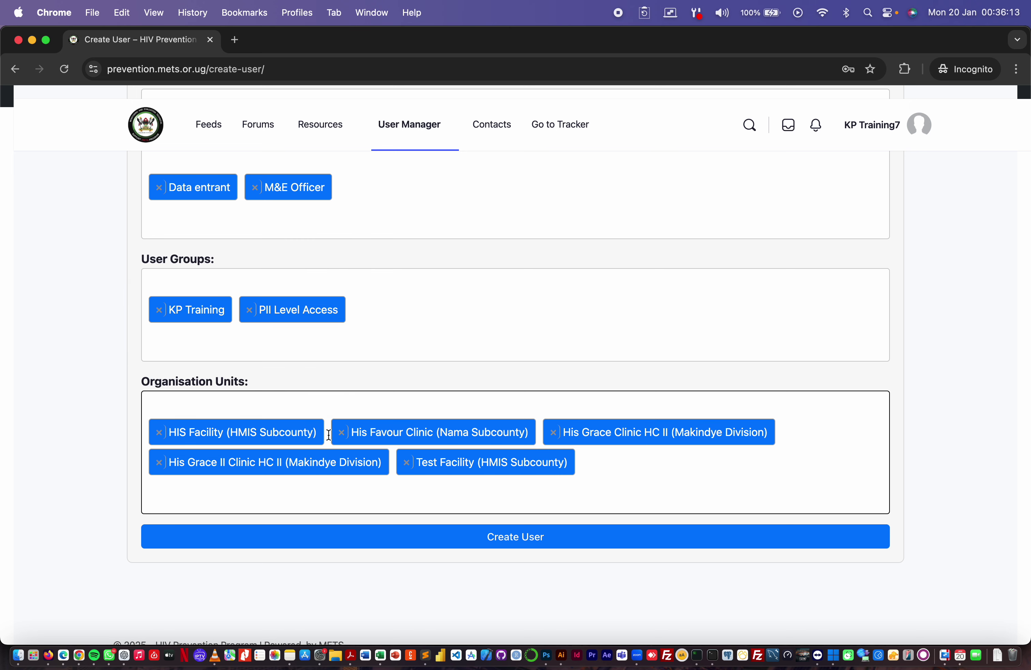
{"action": "left_click", "coordinate": [240, 499]}
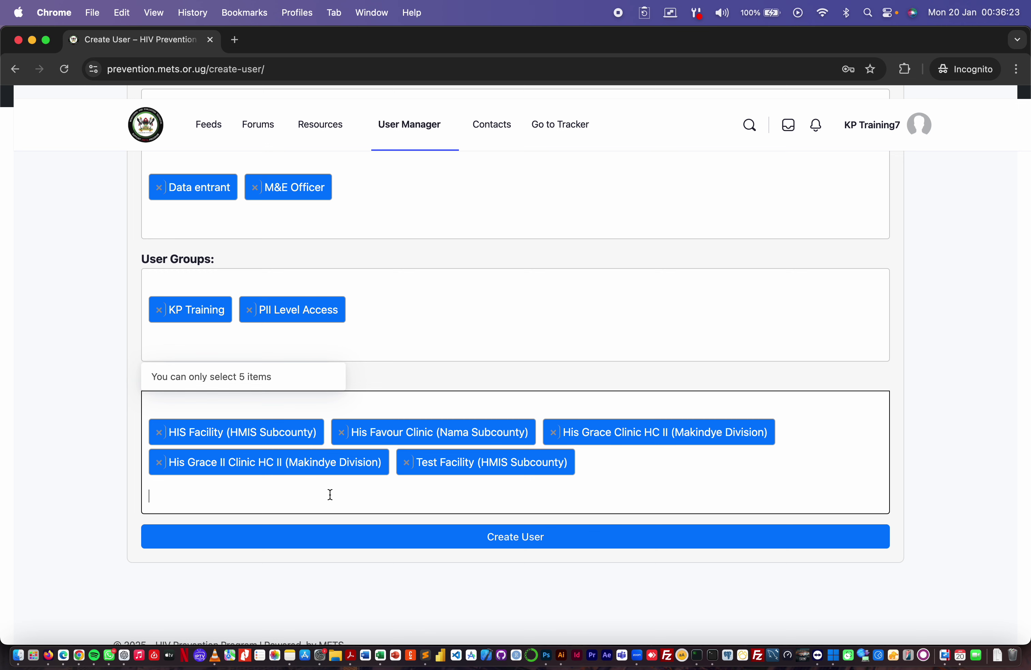
- Remove the His Grace Clinic, His Grace II Clinic and His Favour Clinic tags, then close the dropdown
{"action": "left_click", "coordinate": [555, 432]}
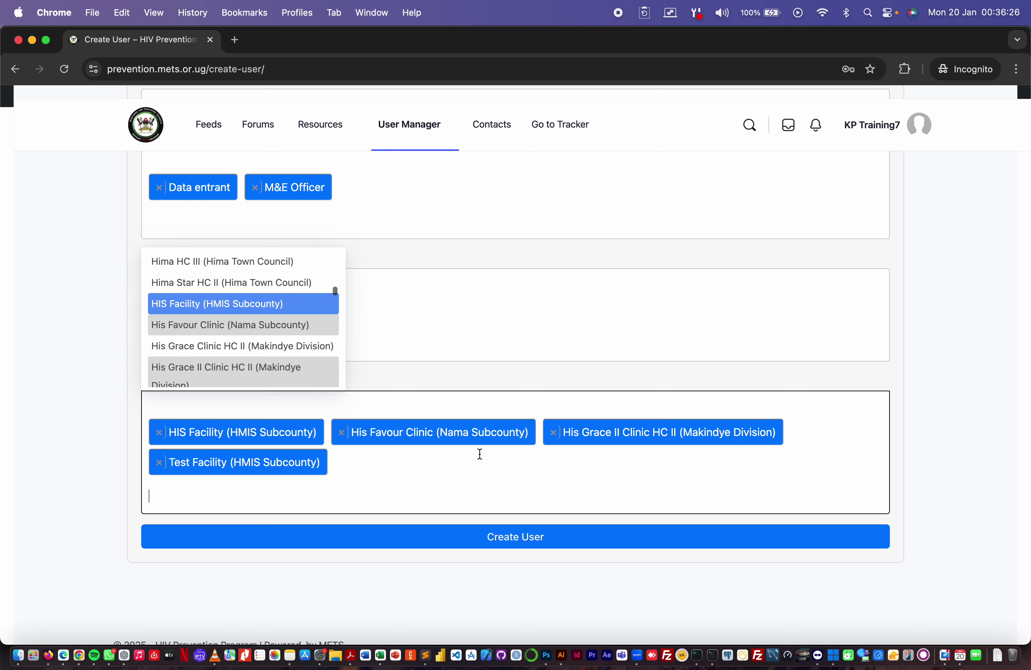
{"action": "left_click", "coordinate": [554, 435]}
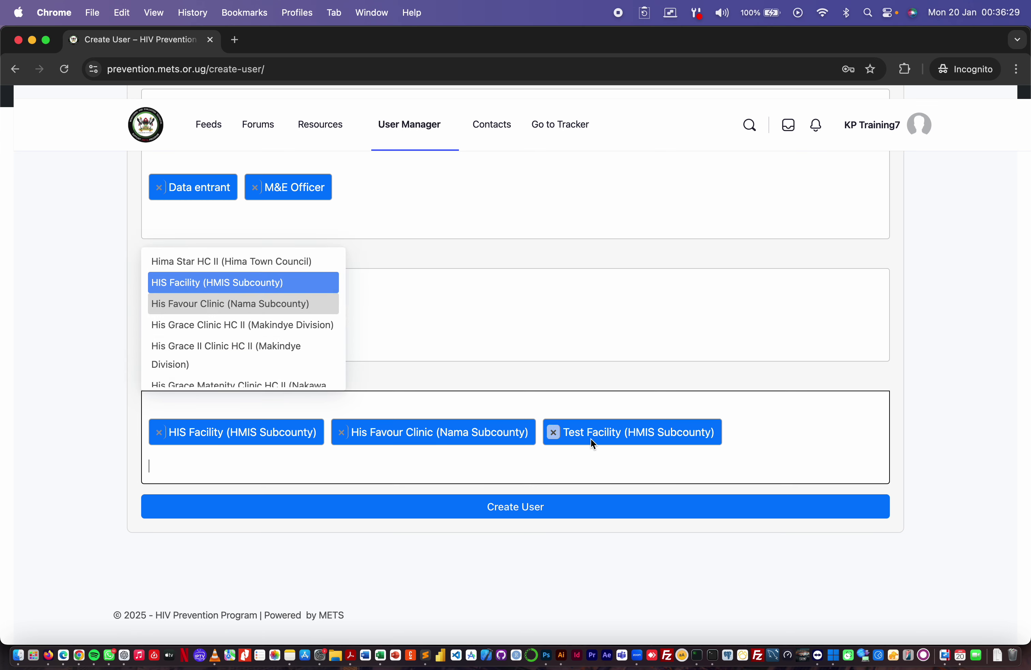
{"action": "scroll", "coordinate": [573, 393], "scroll_direction": "up", "scroll_amount": 5, "text": "ctrl"}
{"action": "scroll", "coordinate": [573, 394], "scroll_direction": "up", "scroll_amount": 2, "text": "ctrl"}
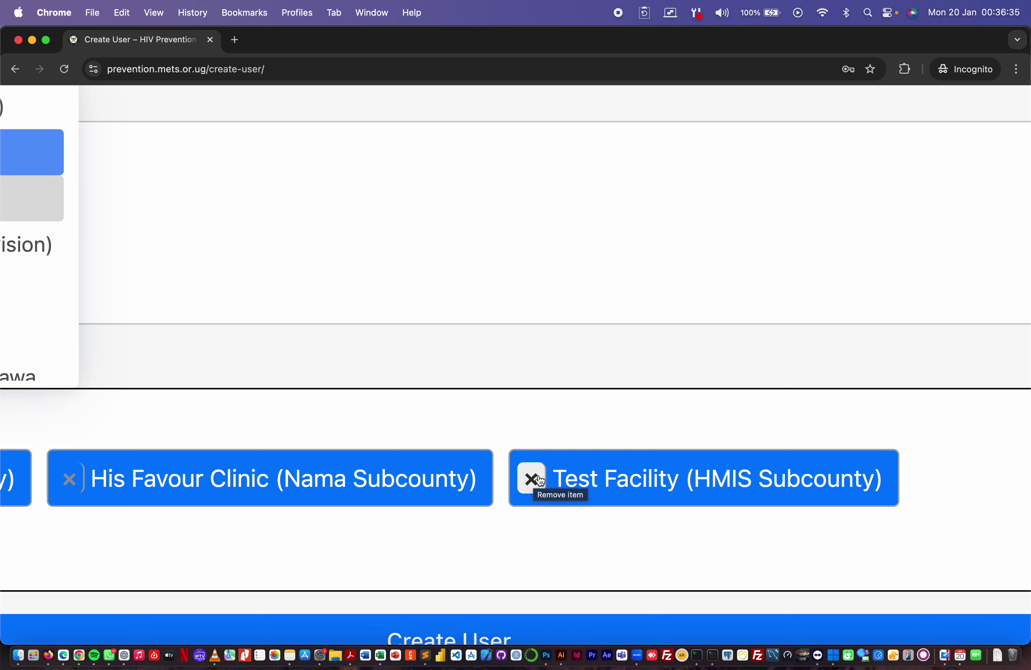
{"action": "scroll", "coordinate": [580, 498], "scroll_direction": "down", "scroll_amount": 7, "text": "ctrl"}
{"action": "scroll", "coordinate": [577, 493], "scroll_direction": "down", "scroll_amount": 3, "text": "ctrl"}
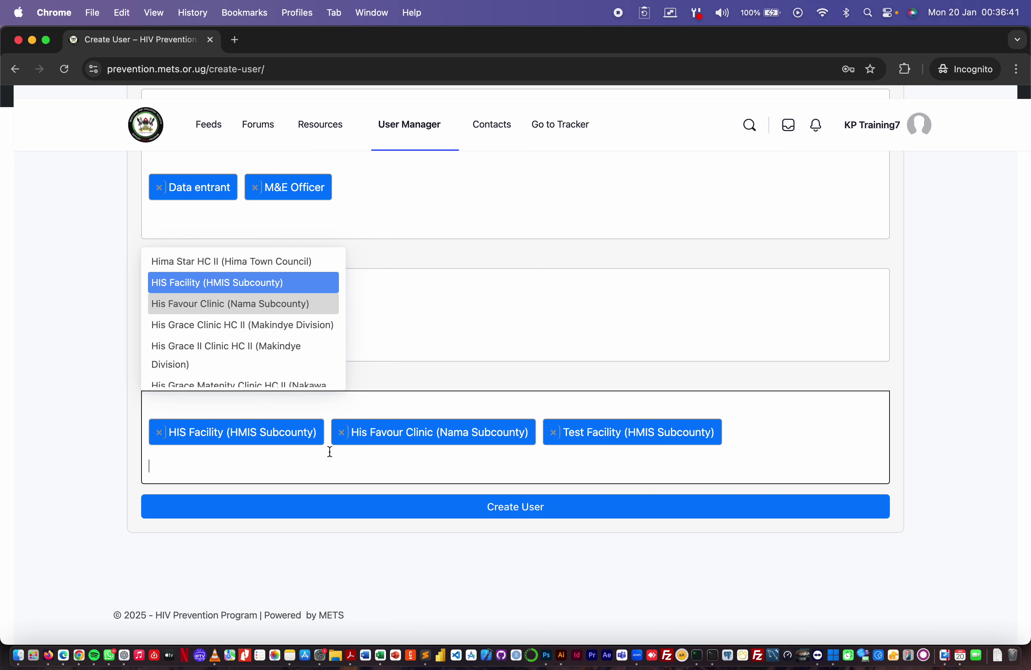
{"action": "left_click", "coordinate": [343, 433]}
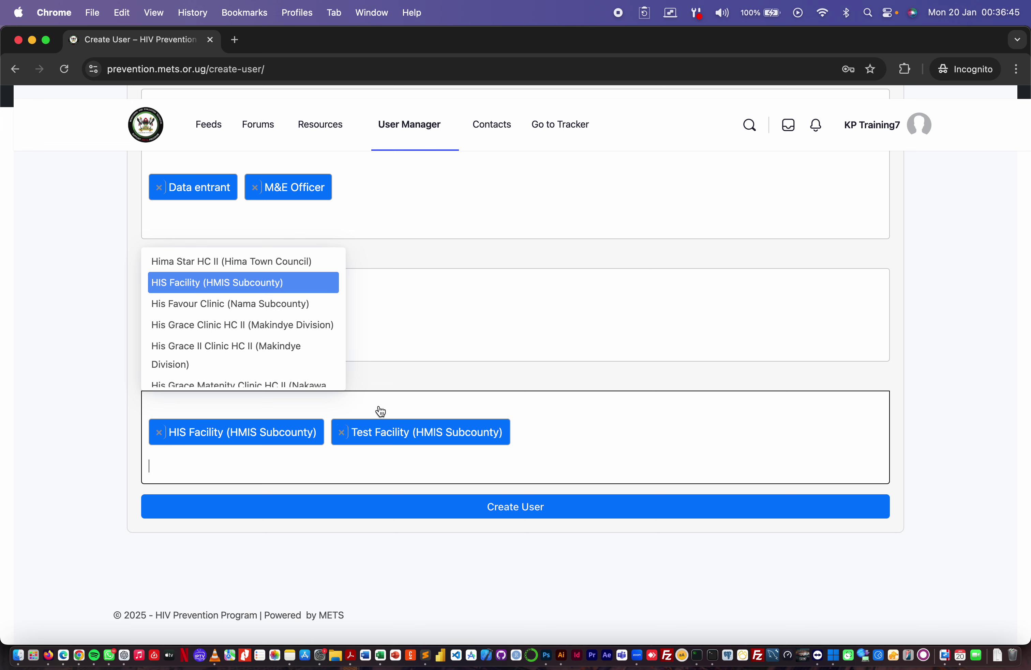
{"action": "left_click", "coordinate": [548, 380]}
{"action": "left_click", "coordinate": [502, 506]}
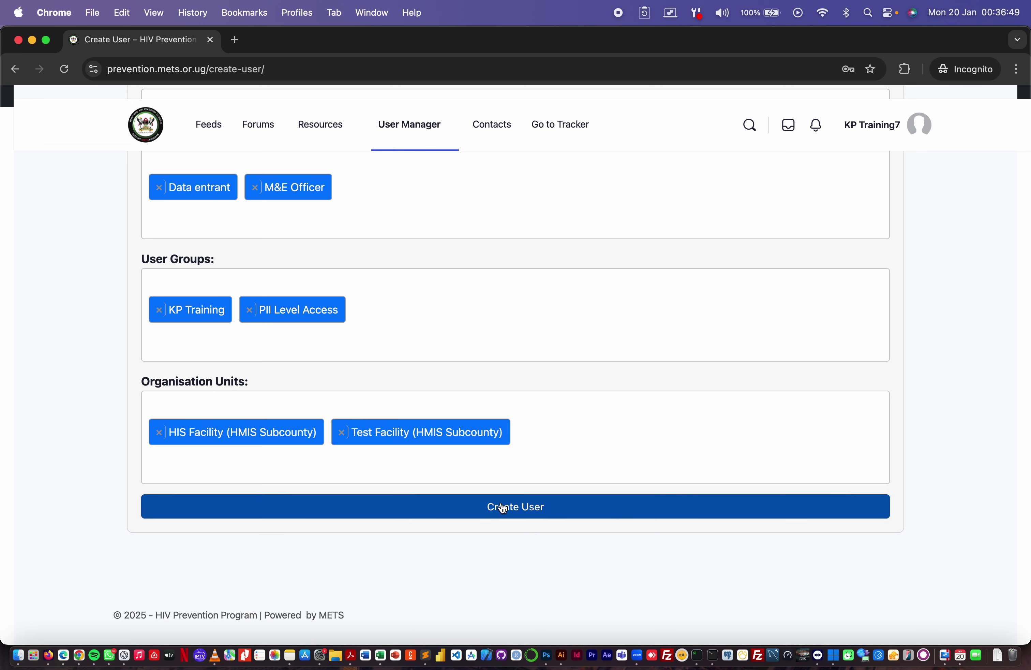
- Create the test user and acknowledge the 'User created successfully!' alert
{"action": "left_click", "coordinate": [503, 508]}
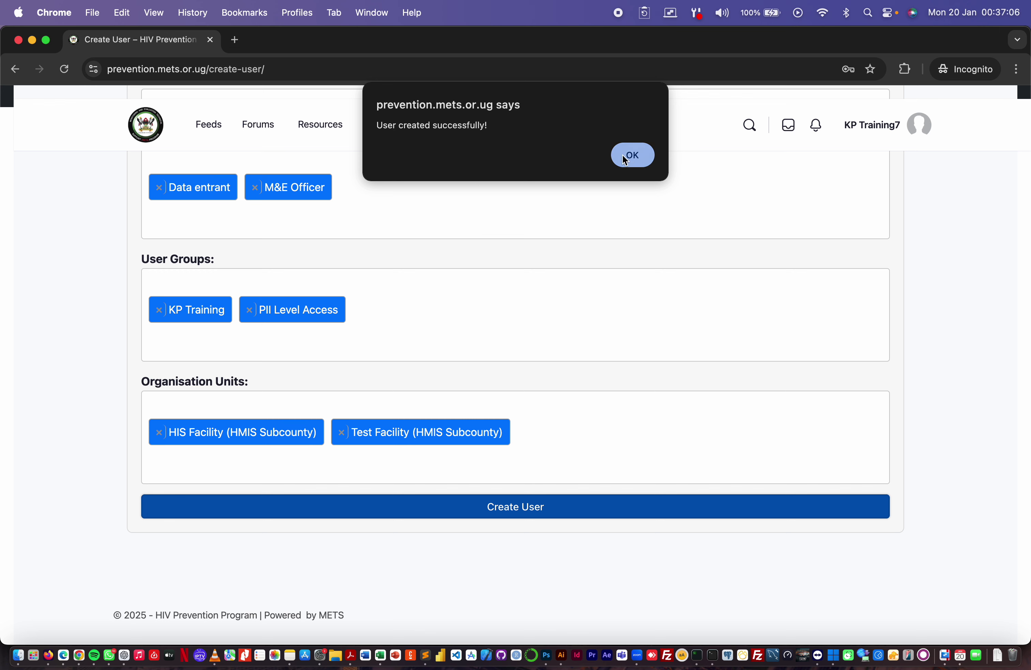
{"action": "left_click", "coordinate": [632, 155]}
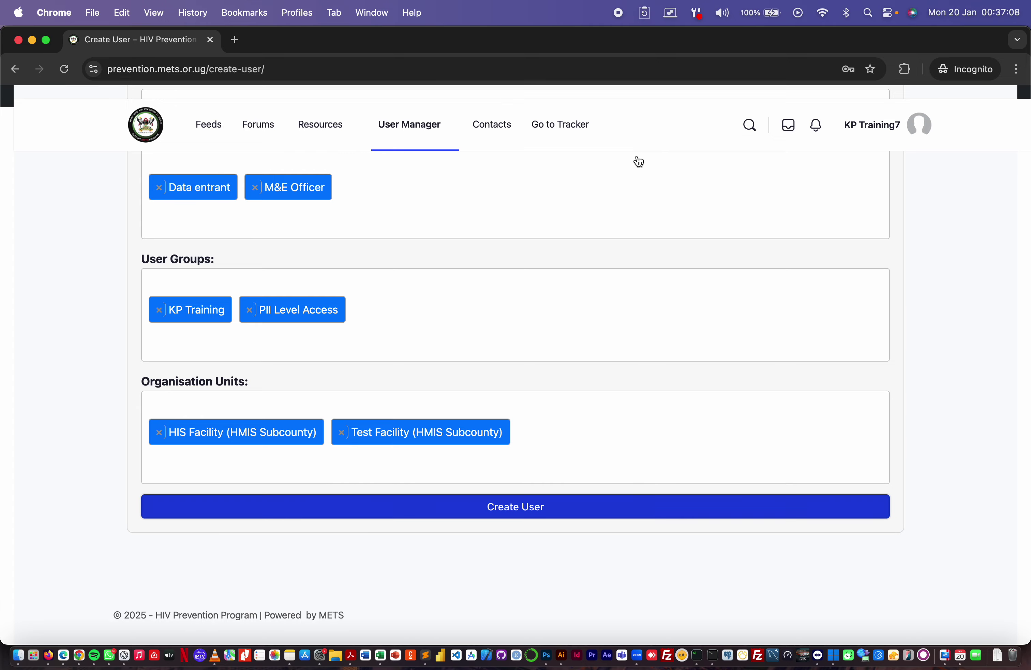
{"action": "scroll", "coordinate": [472, 322], "scroll_direction": "up", "scroll_amount": 15}
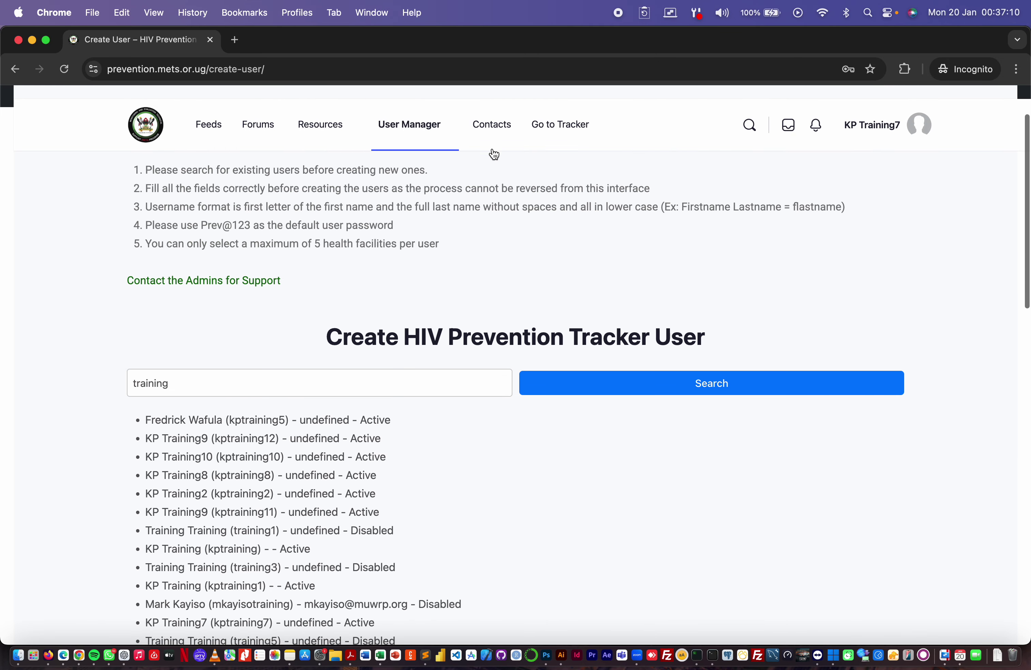
- Open the Tracker in a new tab and sign in with the test user's username and default password
{"action": "left_click", "coordinate": [562, 130]}
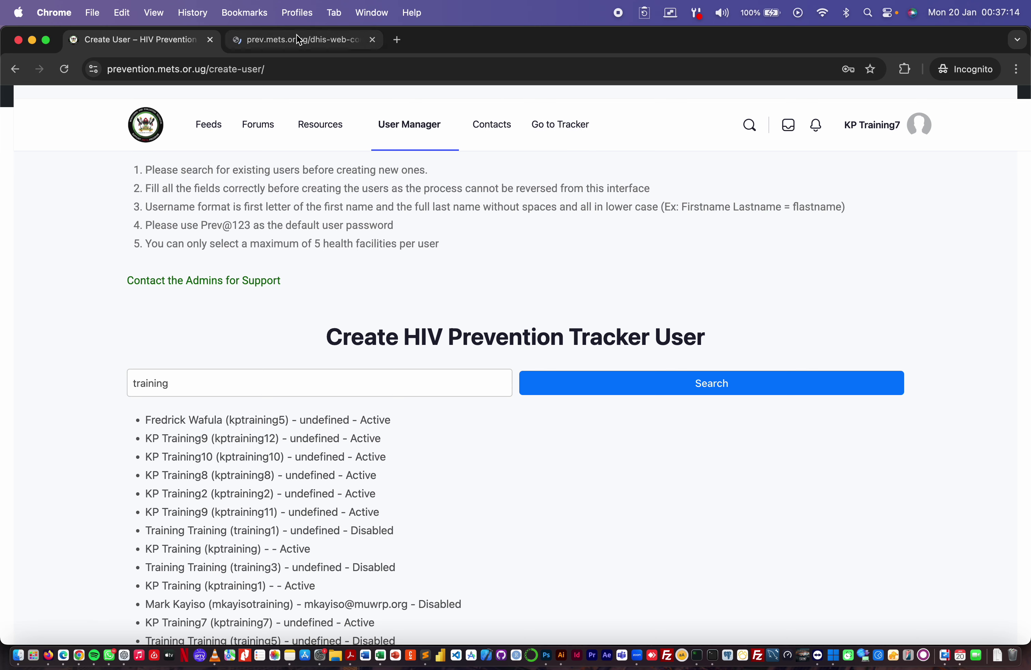
{"action": "left_click", "coordinate": [283, 40]}
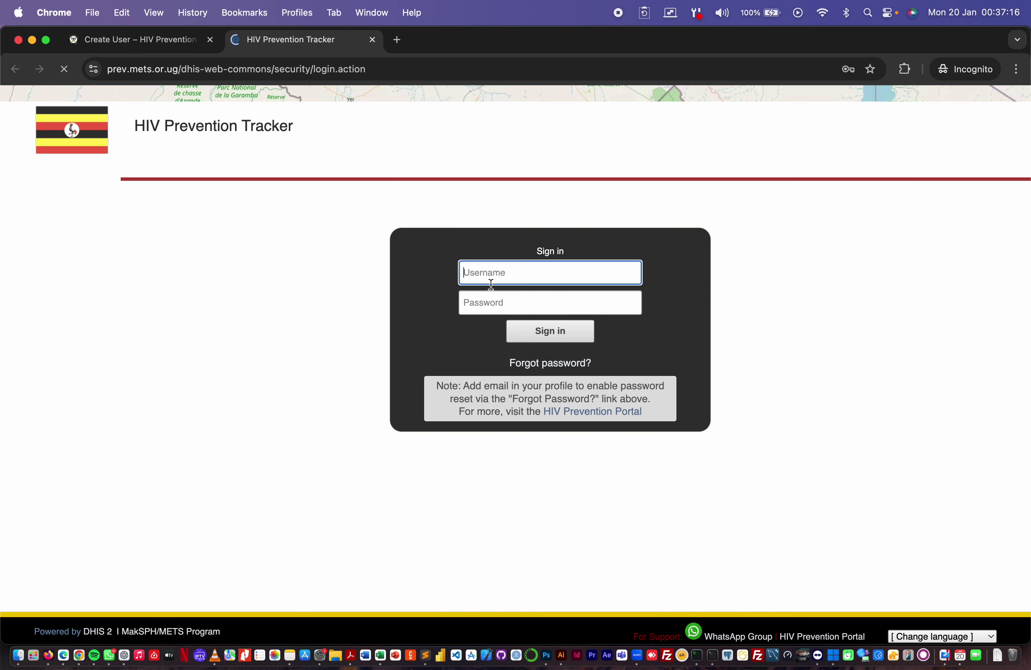
{"action": "left_click", "coordinate": [490, 275]}
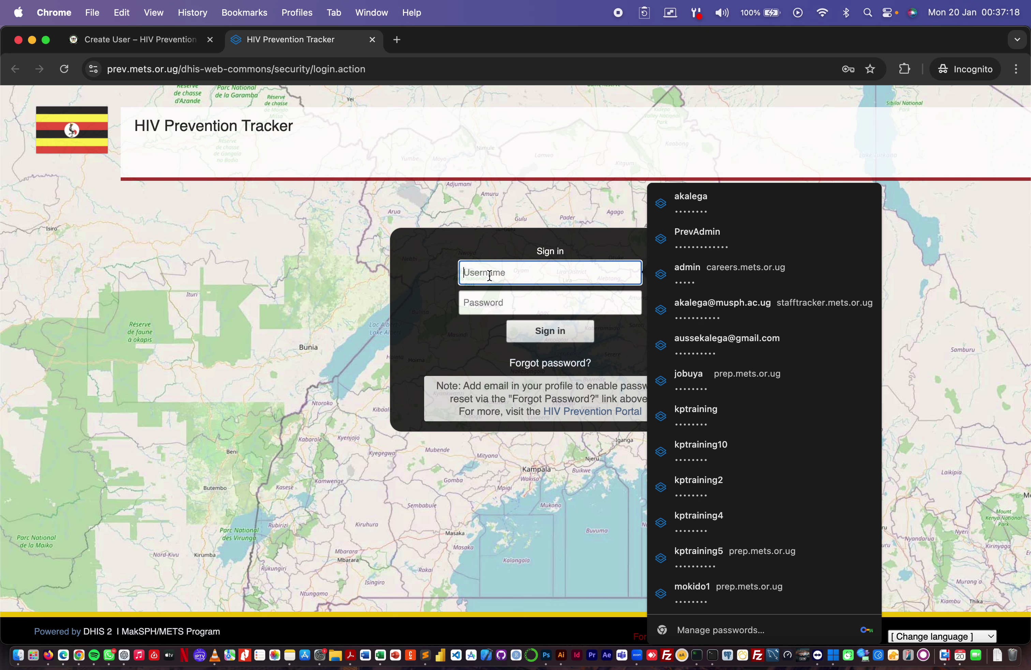
{"action": "type", "text": "tuser"}
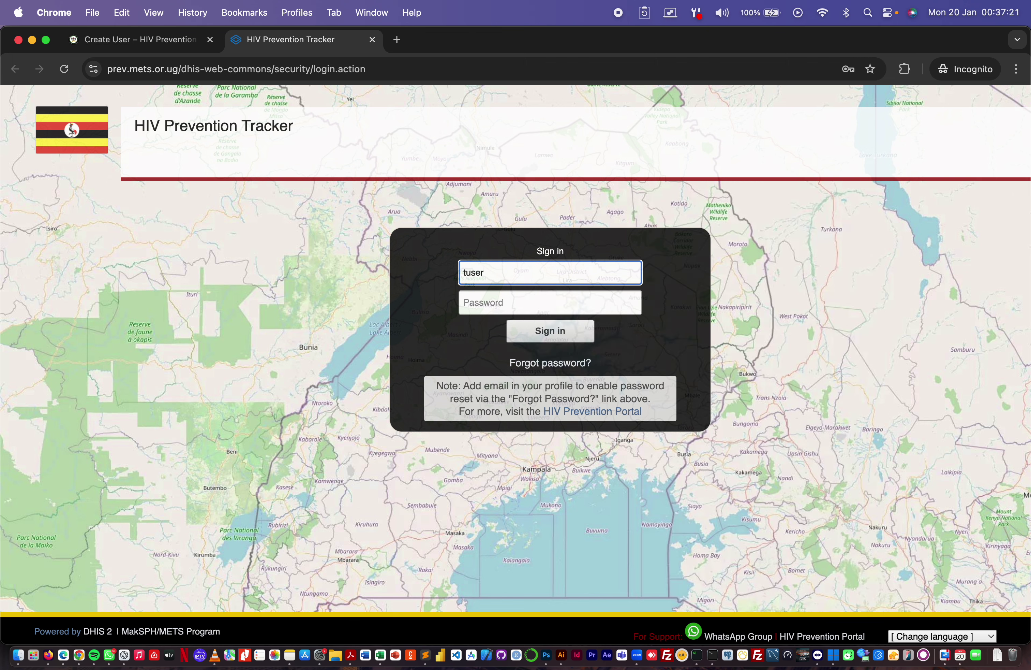
{"action": "key", "text": "Tab"}
{"action": "type", "text": "•••••••"}
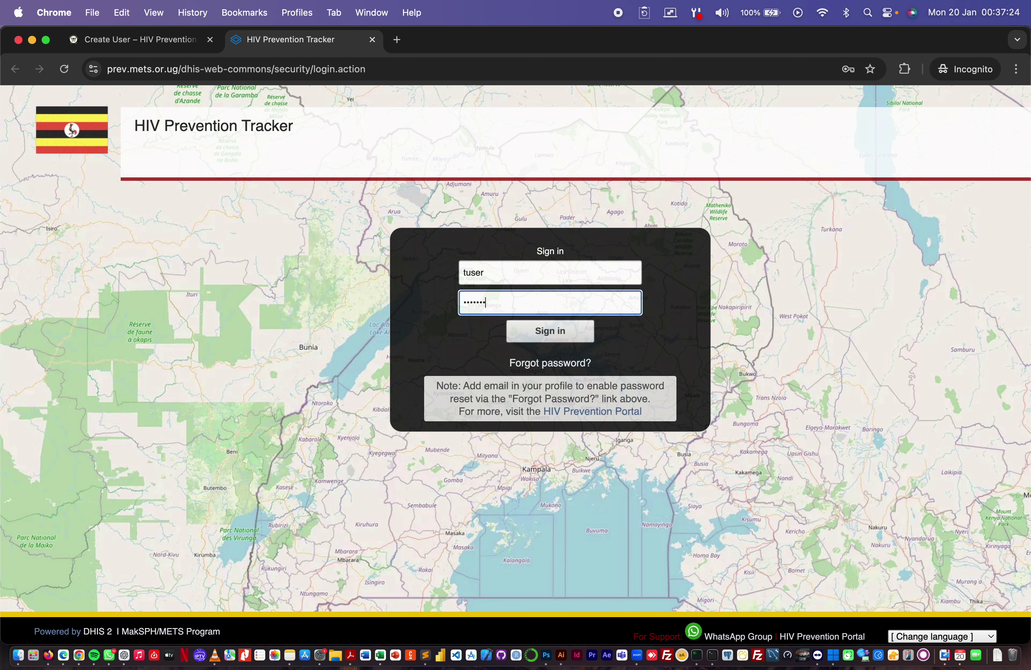
{"action": "left_click", "coordinate": [530, 329]}
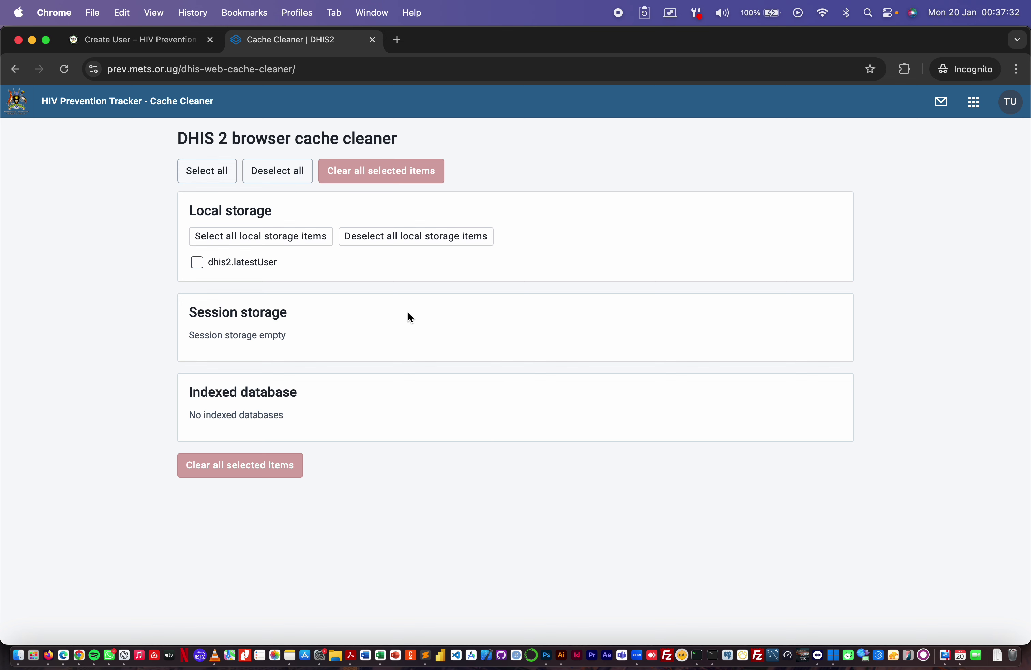
- Clear all stored local data, then launch Tracker Capture from the apps grid
{"action": "left_click", "coordinate": [208, 173]}
{"action": "left_click", "coordinate": [362, 176]}
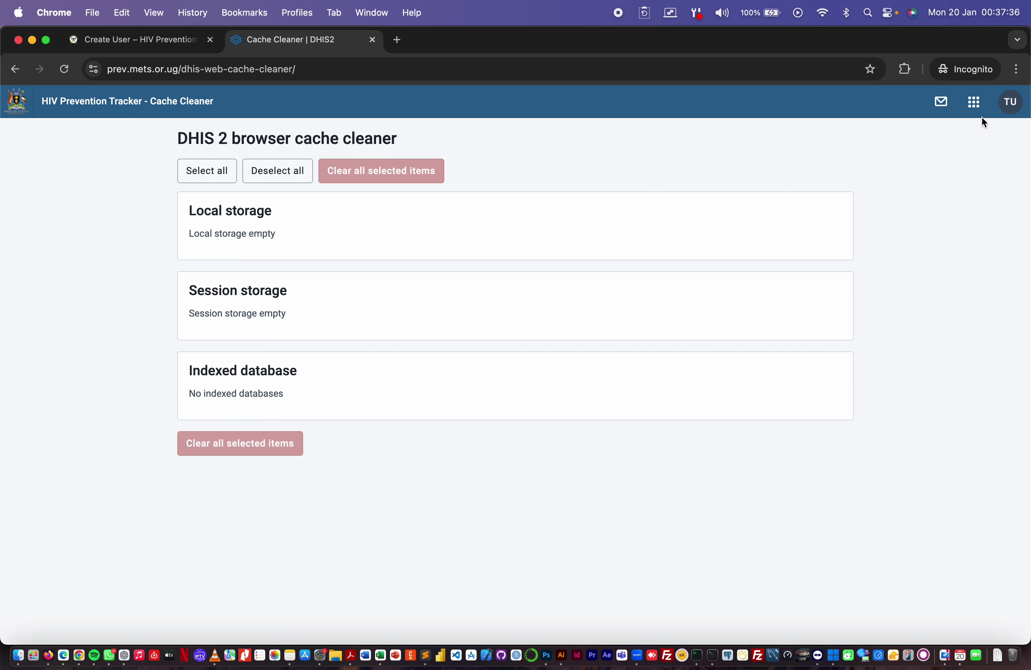
{"action": "left_click", "coordinate": [975, 103]}
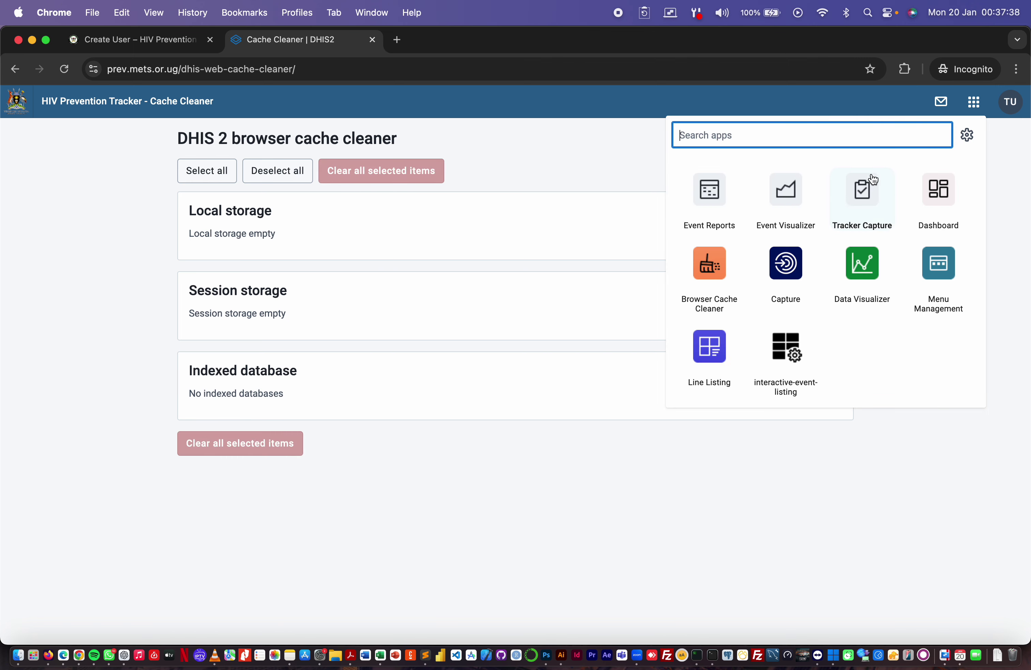
{"action": "left_click", "coordinate": [864, 194]}
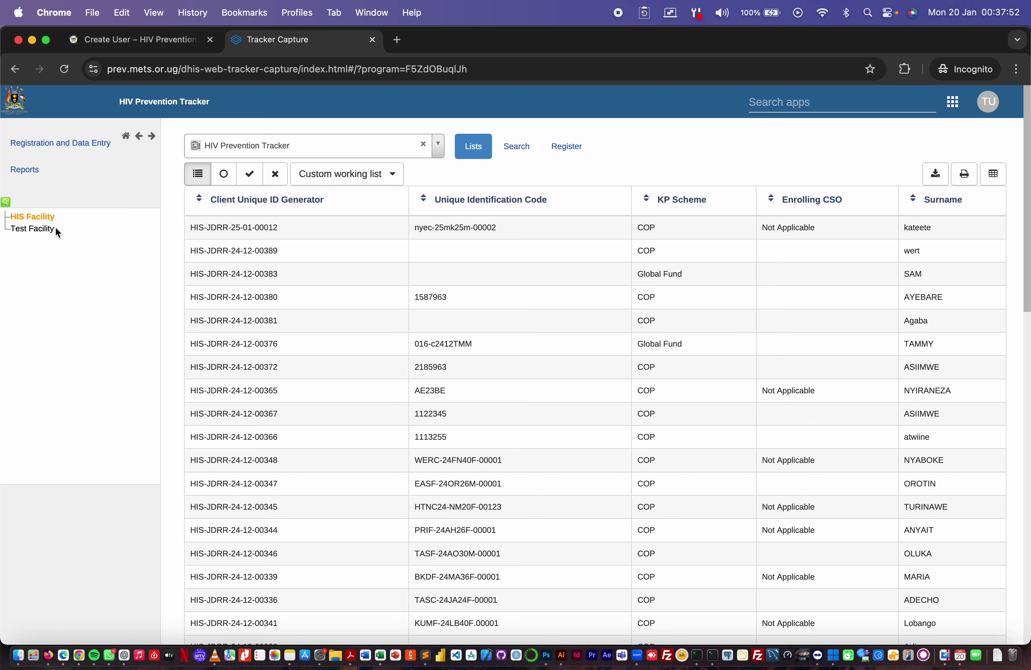
- Look at the Register client form, then go back to the client working list
{"action": "left_click", "coordinate": [570, 153]}
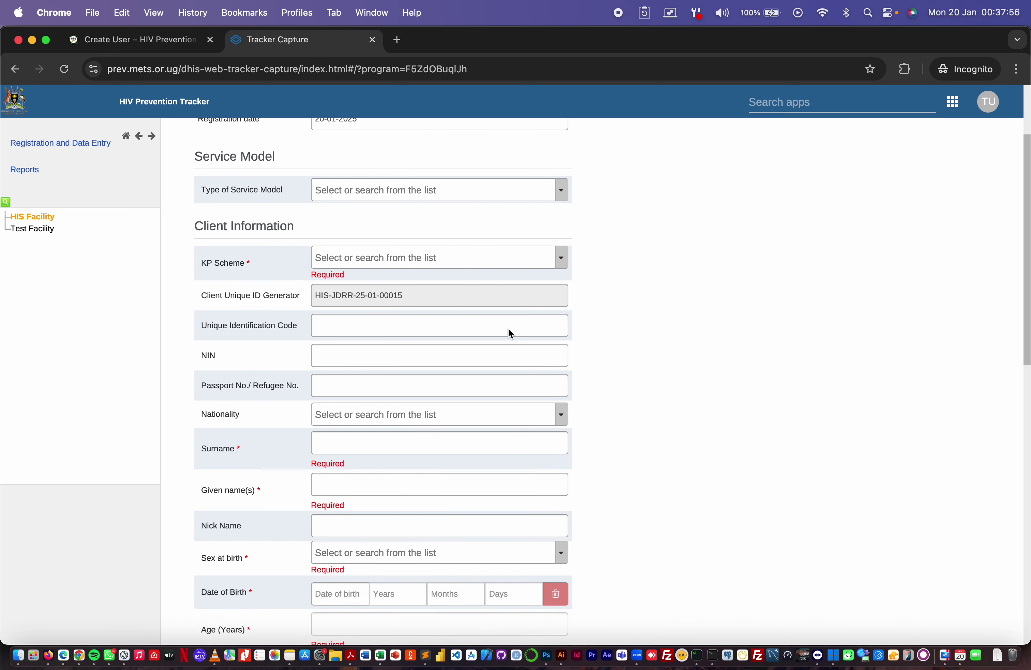
{"action": "scroll", "coordinate": [511, 334], "scroll_direction": "down", "scroll_amount": 5}
{"action": "scroll", "coordinate": [511, 334], "scroll_direction": "up", "scroll_amount": 6}
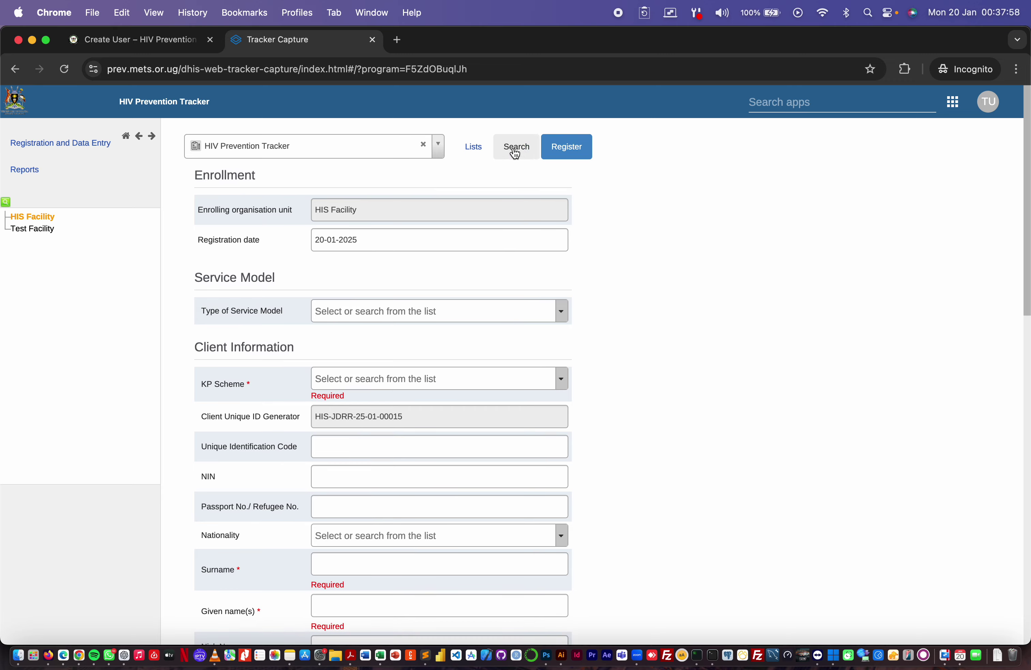
{"action": "left_click", "coordinate": [475, 153]}
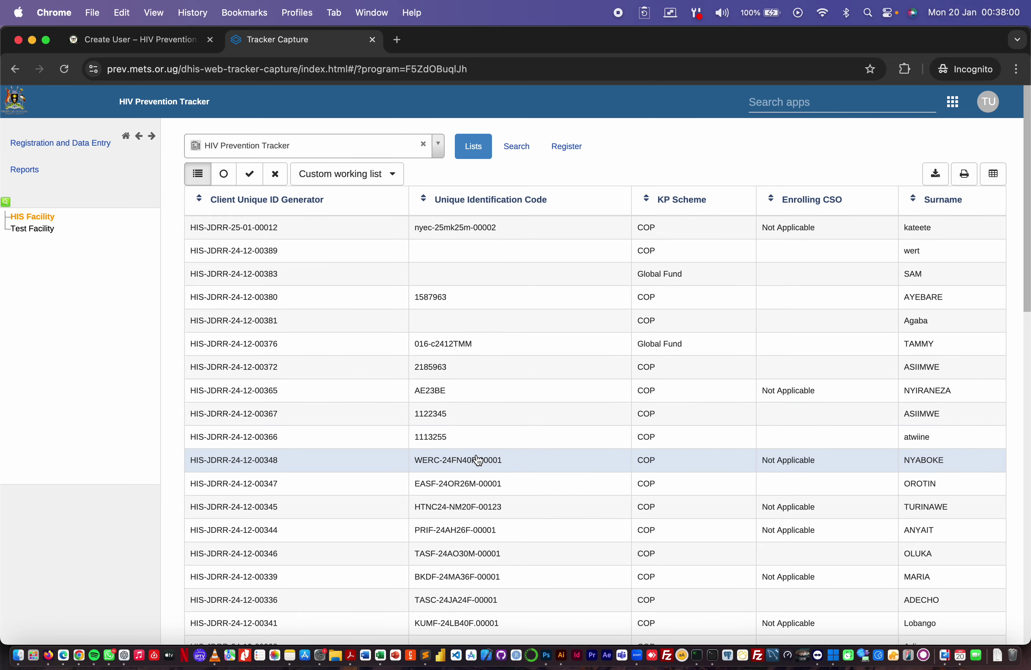
- Open a client's dashboard from the list, then switch back to the portal's Create User page
{"action": "left_click", "coordinate": [477, 460]}
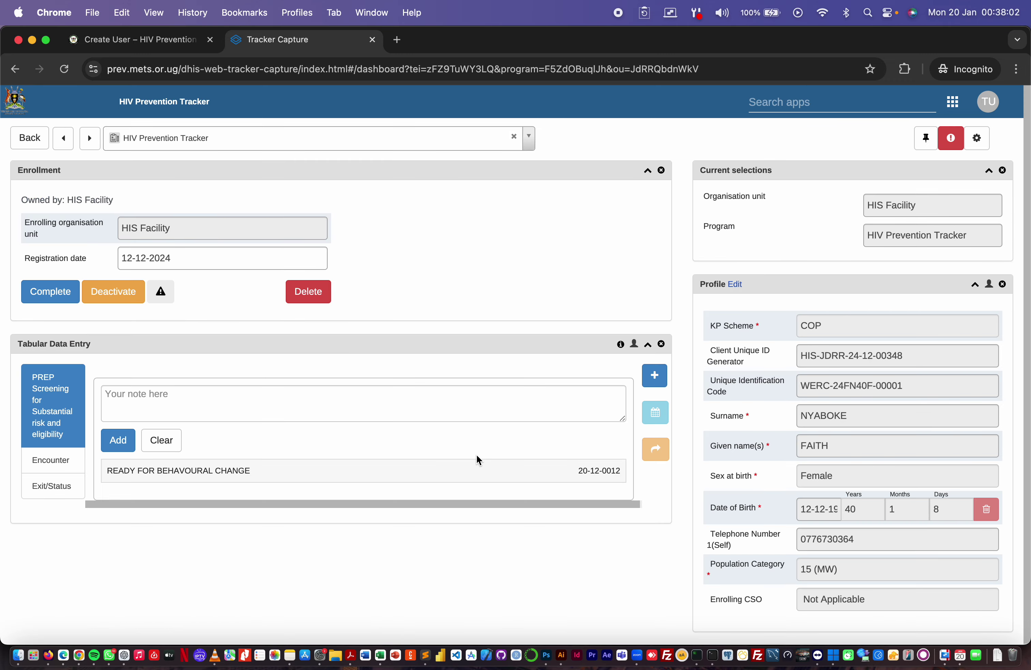
{"action": "scroll", "coordinate": [477, 458], "scroll_direction": "down", "scroll_amount": 10}
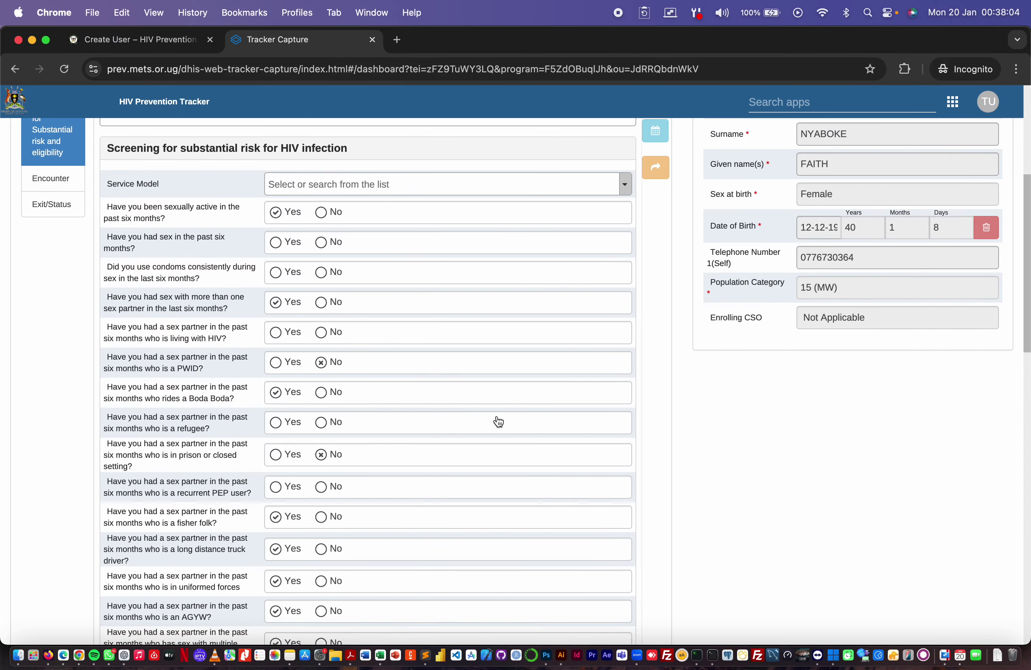
{"action": "scroll", "coordinate": [495, 421], "scroll_direction": "up", "scroll_amount": 15}
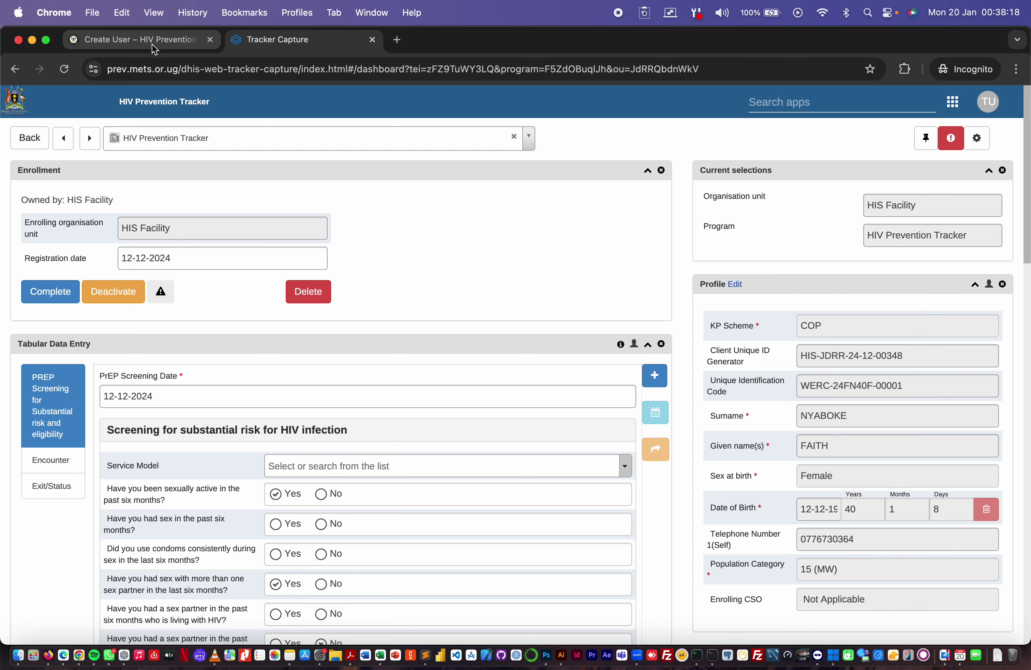
{"action": "left_click", "coordinate": [140, 45]}
{"action": "scroll", "coordinate": [172, 290], "scroll_direction": "up", "scroll_amount": 3}
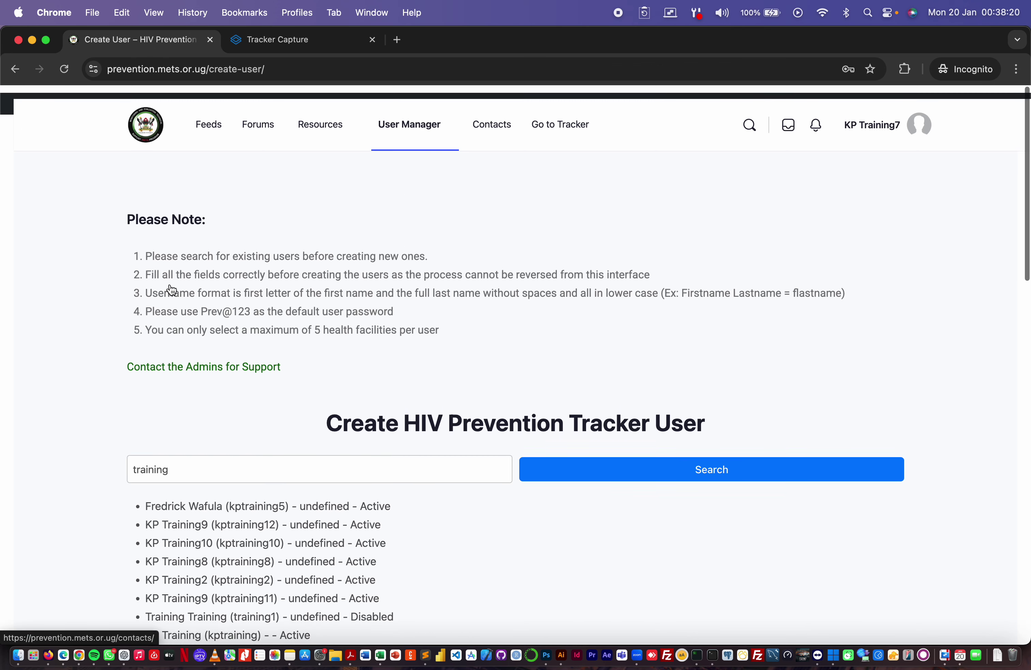